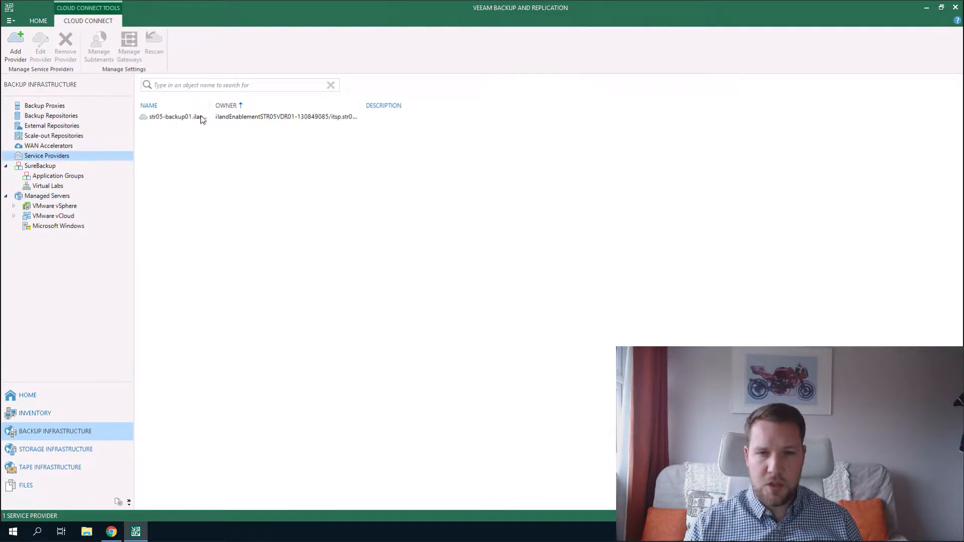
Reconnect the str05-backup01.ilandcloud.com service provider by applying its existing credentials.
{"action": "left_click", "coordinate": [199, 119]}
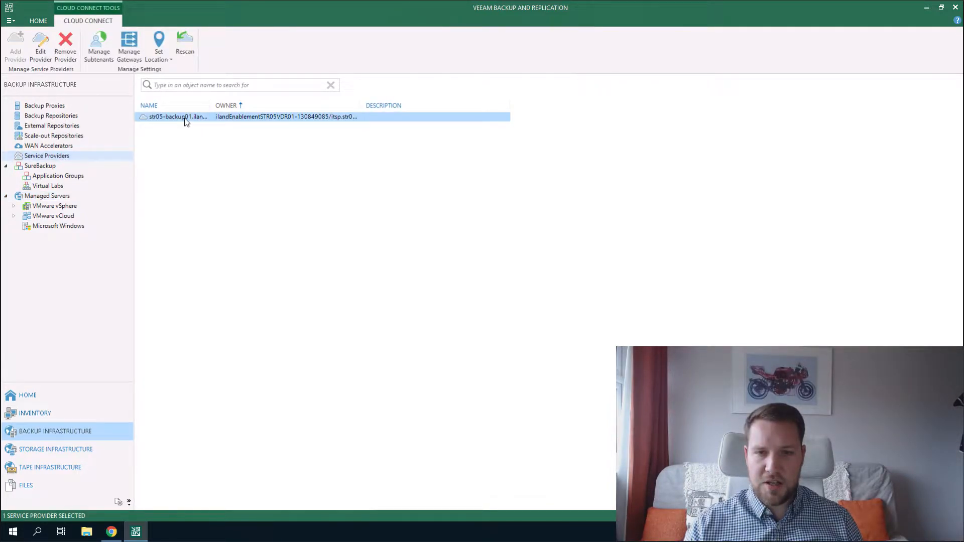
{"action": "right_click", "coordinate": [185, 120]}
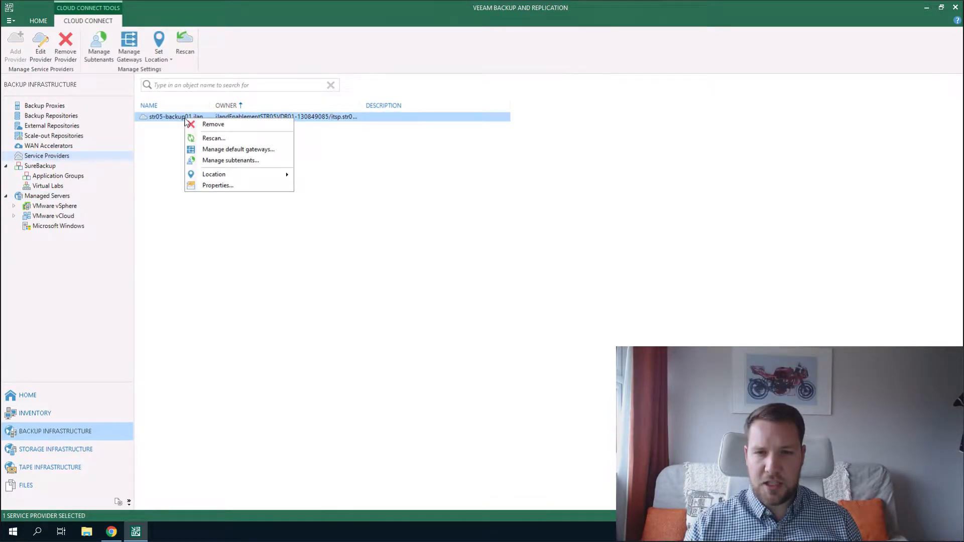
{"action": "left_click", "coordinate": [216, 186]}
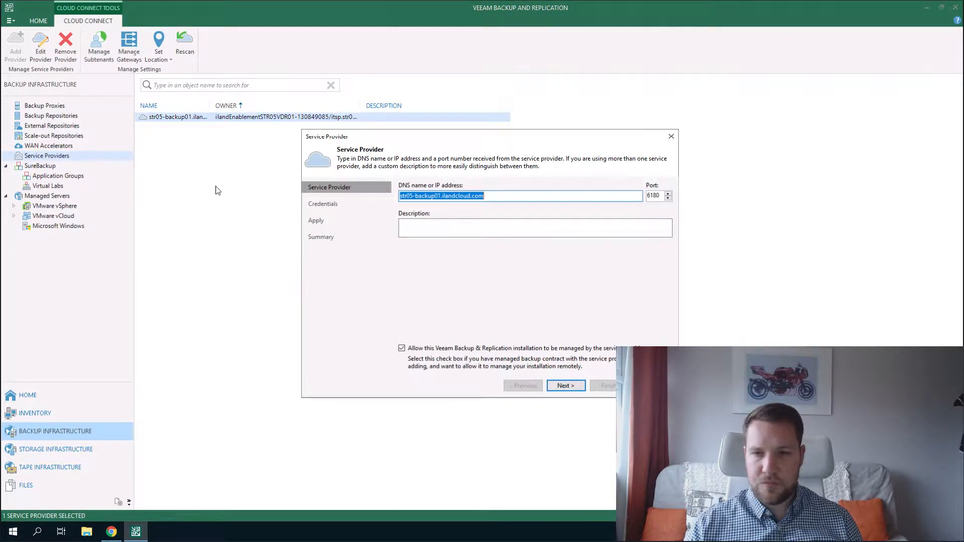
{"action": "left_click", "coordinate": [555, 198]}
{"action": "left_click_drag", "start_coordinate": [487, 196], "coordinate": [308, 194]}
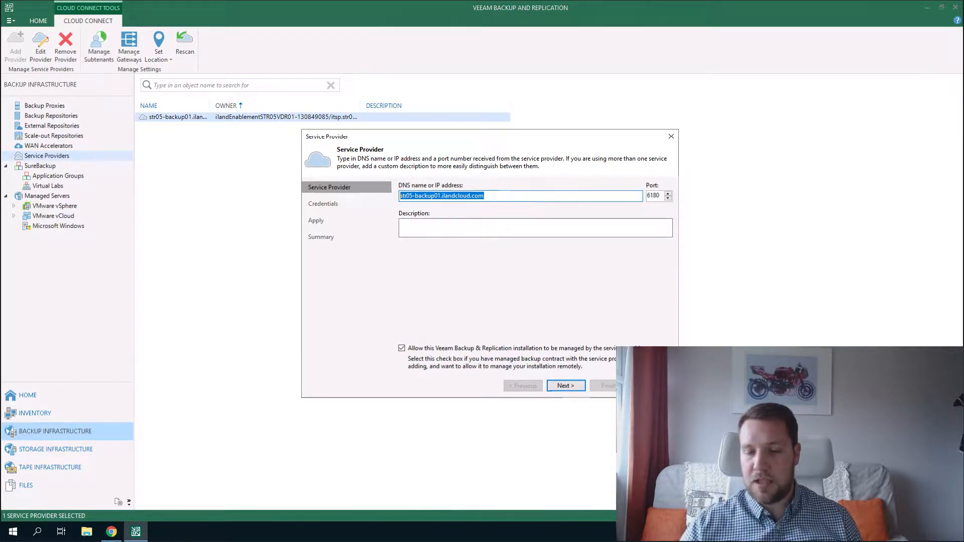
{"action": "left_click", "coordinate": [565, 388]}
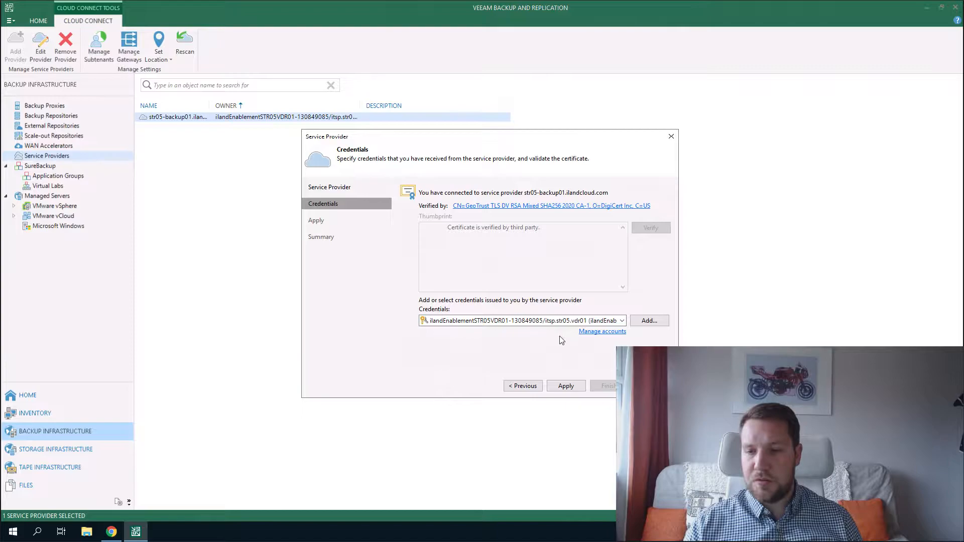
{"action": "left_click", "coordinate": [567, 387]}
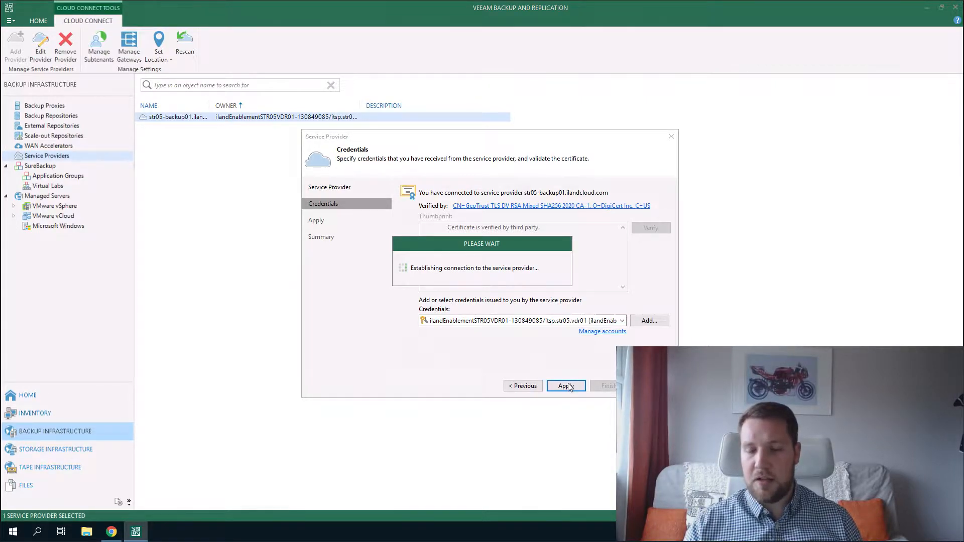
Keep the 192.168.10.119 network extension appliance unchanged and apply the provider settings.
{"action": "left_click", "coordinate": [572, 387]}
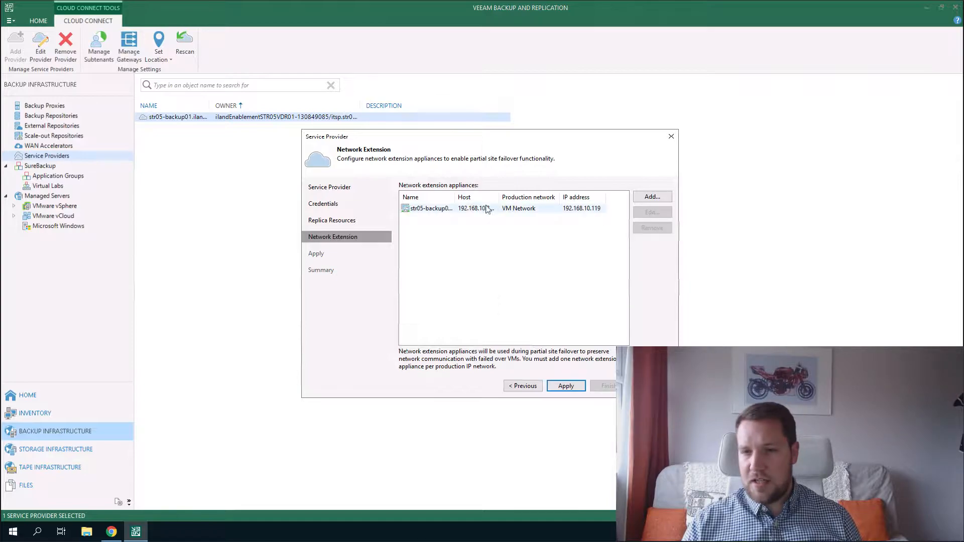
{"action": "left_click", "coordinate": [546, 210]}
{"action": "left_click", "coordinate": [662, 214]}
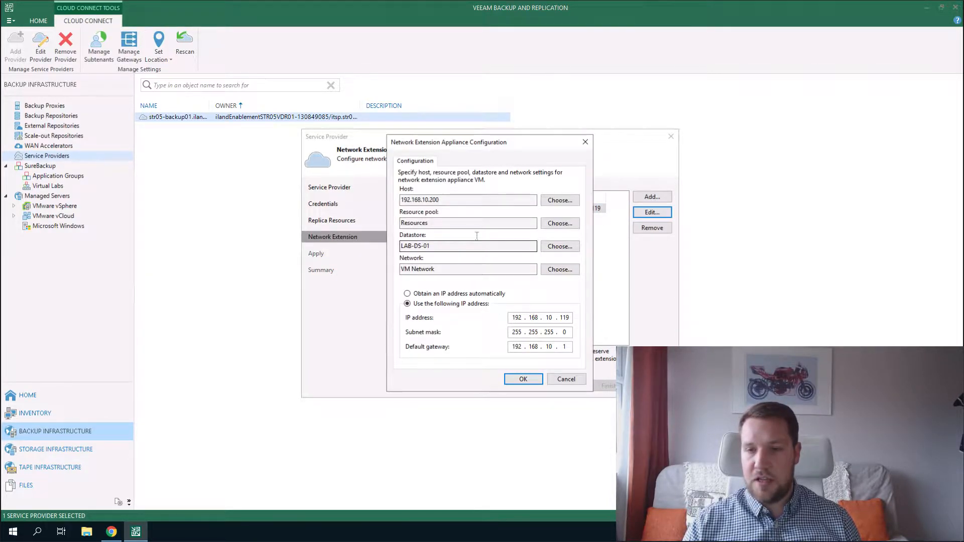
{"action": "left_click", "coordinate": [523, 379]}
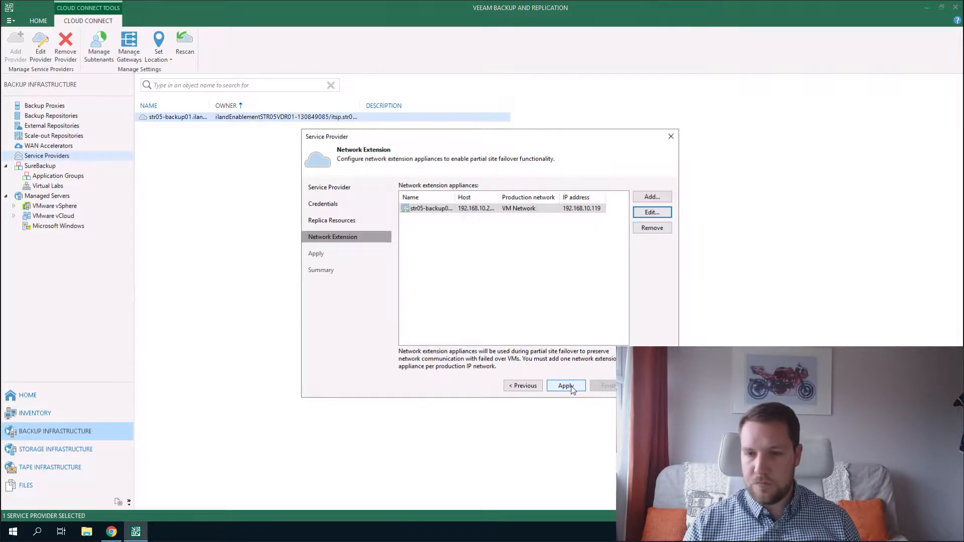
{"action": "left_click", "coordinate": [566, 385]}
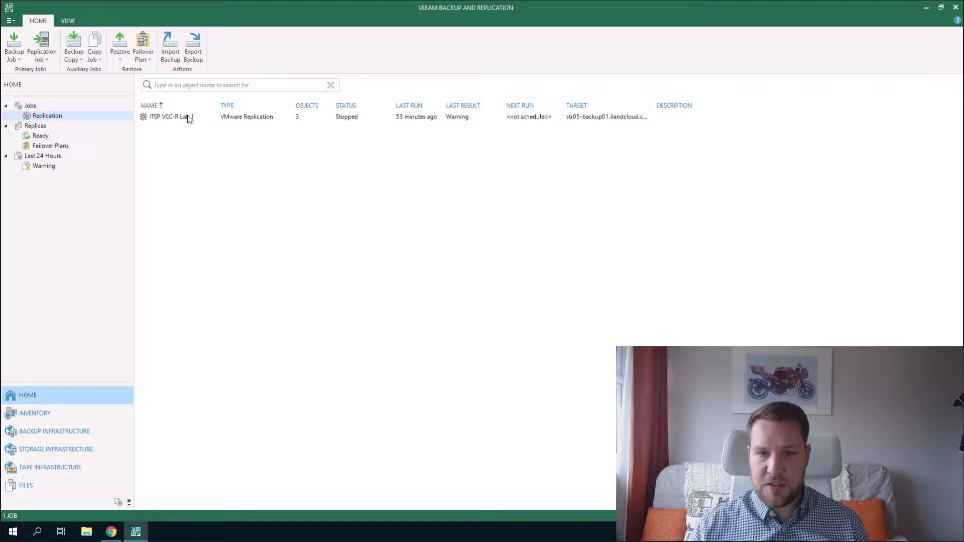
Edit ITSP VCC-R Lab 1, reviewing Windows01, its destination and the VM Network to VDR Routed 001 mapping.
{"action": "right_click", "coordinate": [189, 119]}
{"action": "left_click", "coordinate": [210, 217]}
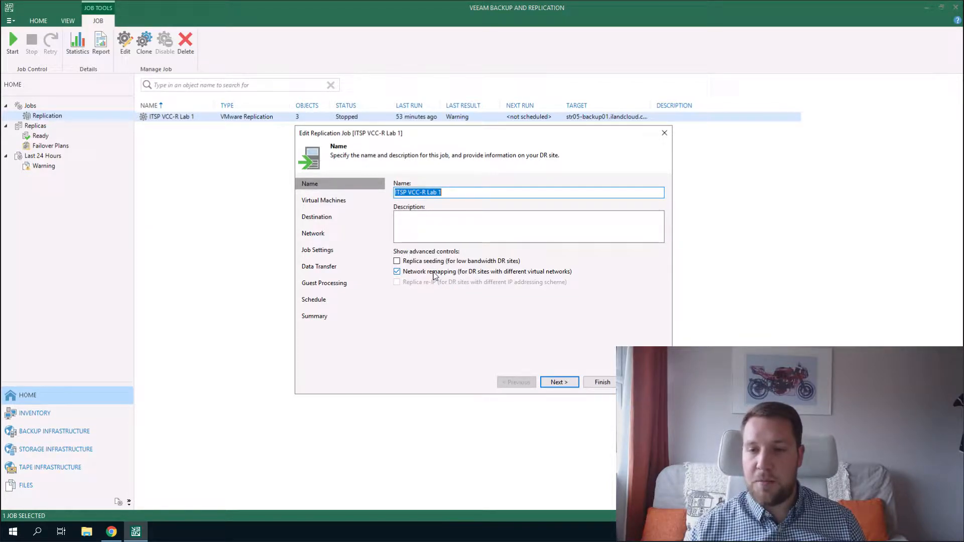
{"action": "left_click", "coordinate": [564, 383]}
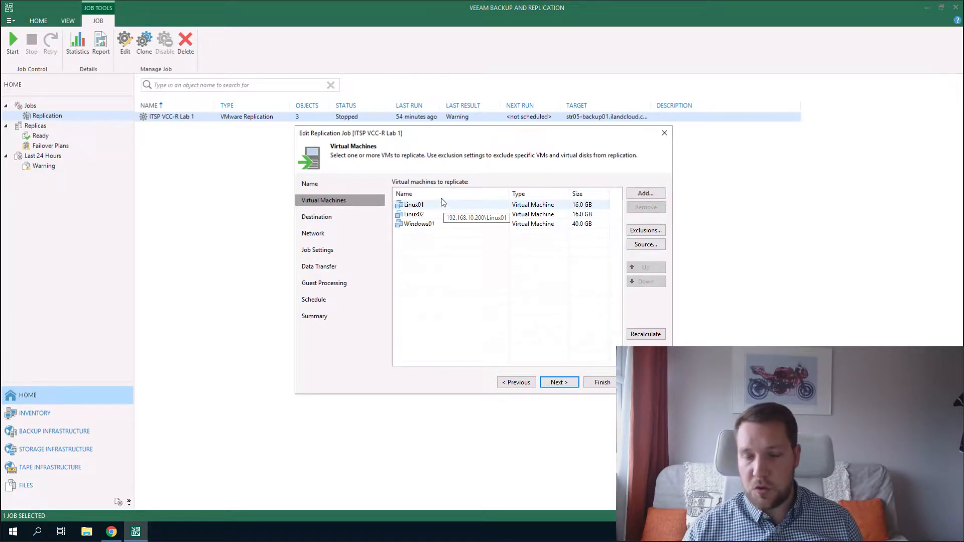
{"action": "left_click", "coordinate": [436, 226]}
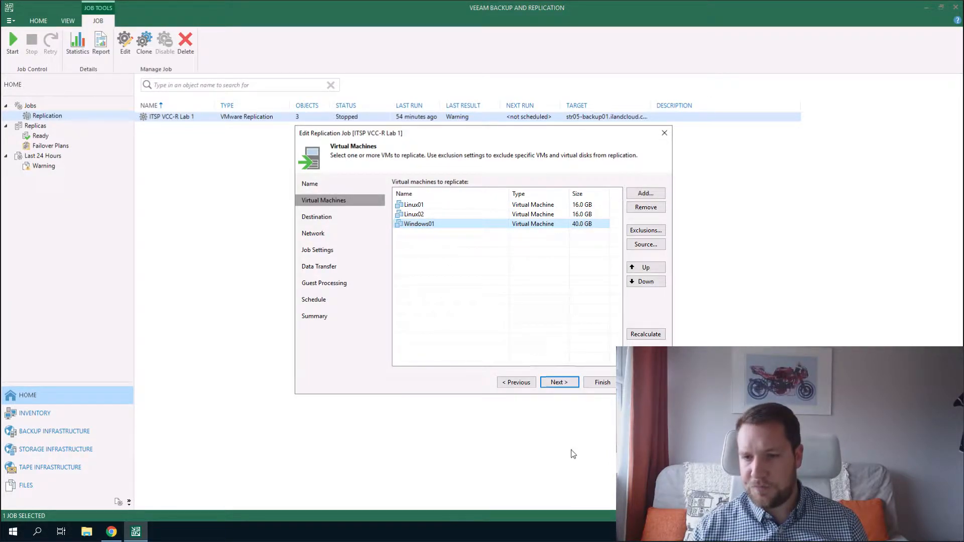
{"action": "left_click", "coordinate": [560, 383]}
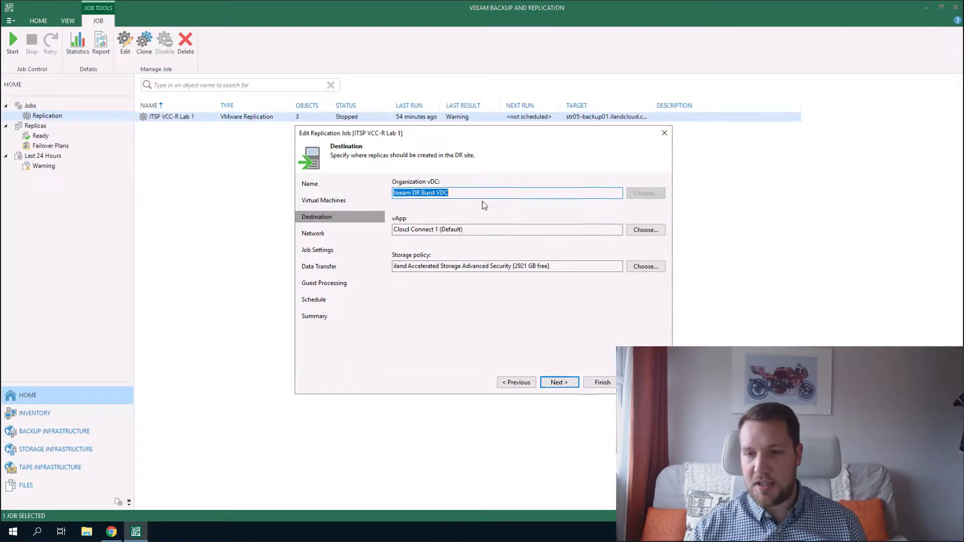
{"action": "left_click", "coordinate": [572, 385]}
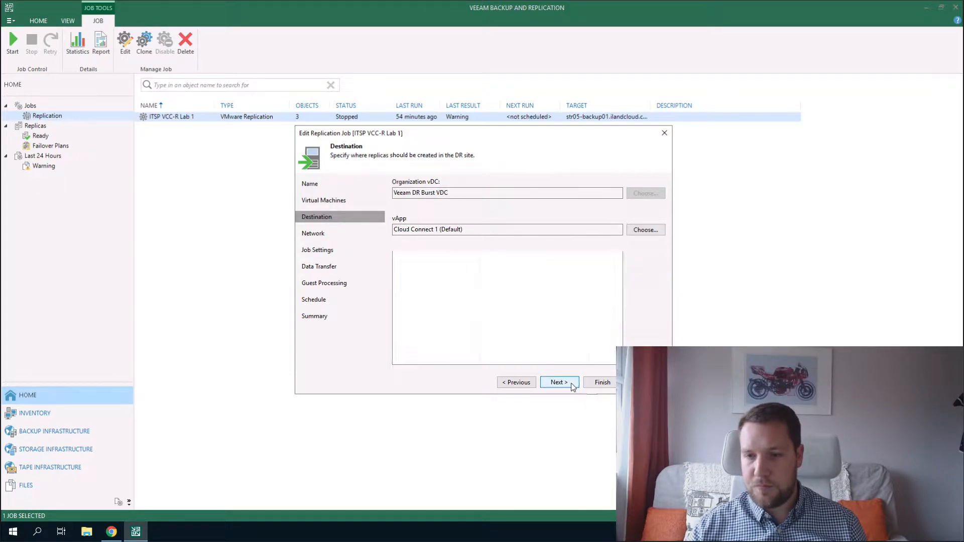
{"action": "left_click", "coordinate": [445, 211]}
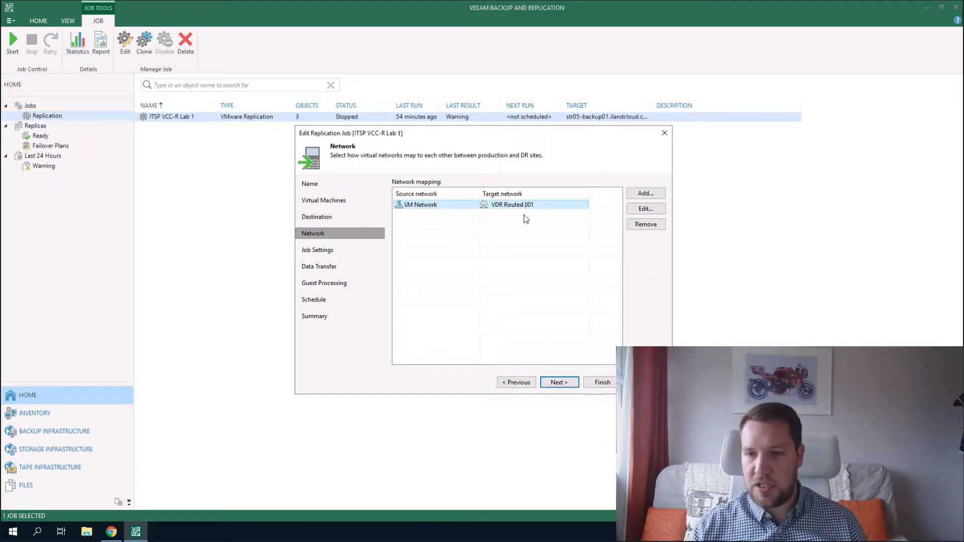
{"action": "left_click", "coordinate": [556, 383]}
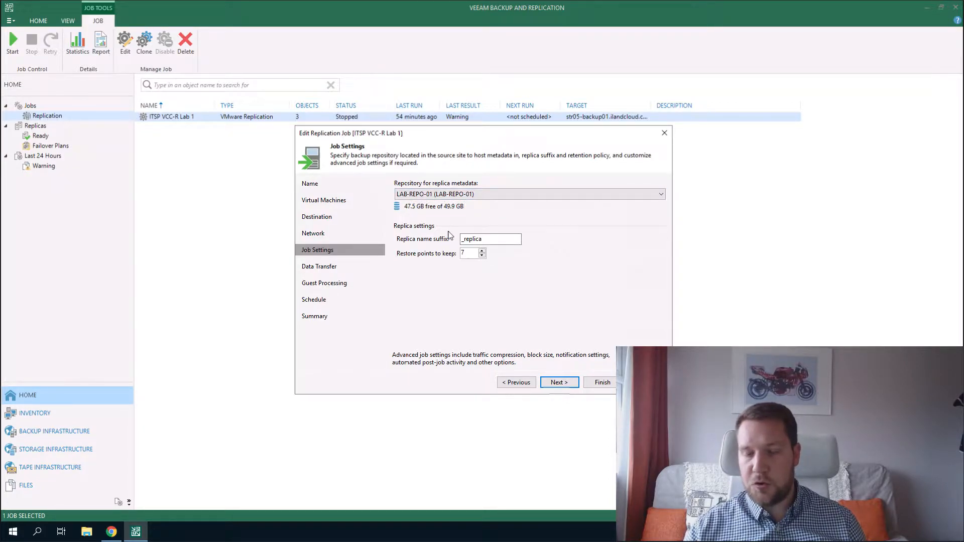
Schedule ITSP VCC-R Lab 1 to run automatically every day at 10:00 PM and save the job.
{"action": "left_click_drag", "start_coordinate": [499, 241], "coordinate": [457, 239]}
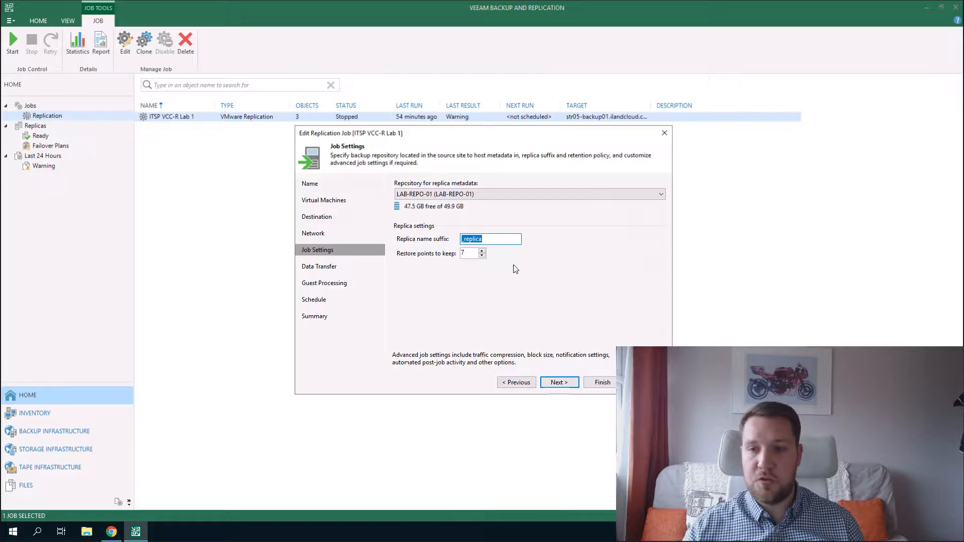
{"action": "left_click", "coordinate": [571, 382]}
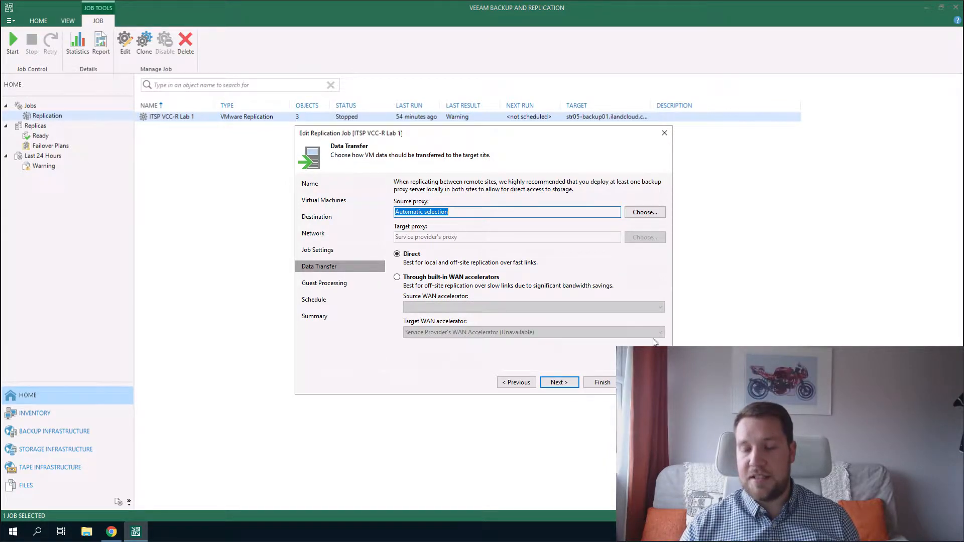
{"action": "left_click", "coordinate": [558, 383]}
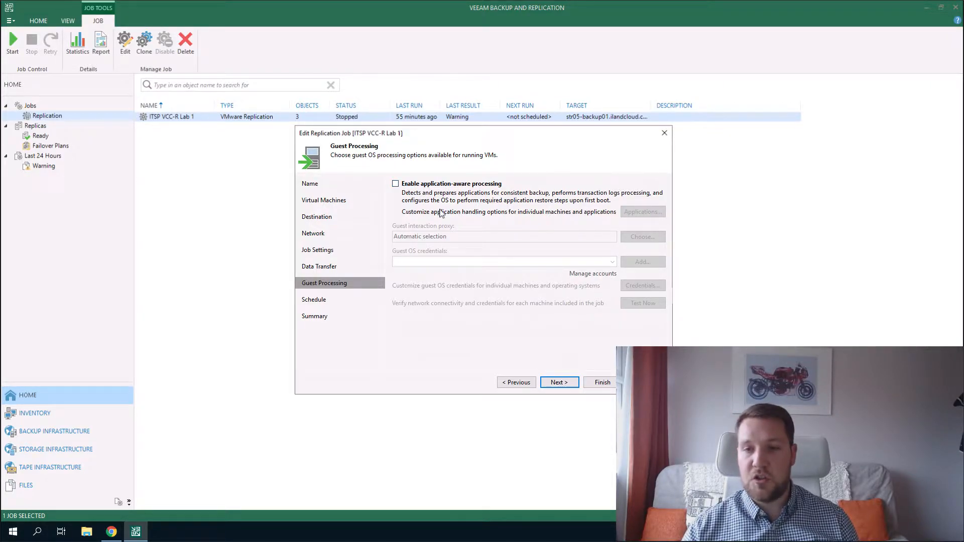
{"action": "left_click", "coordinate": [558, 386]}
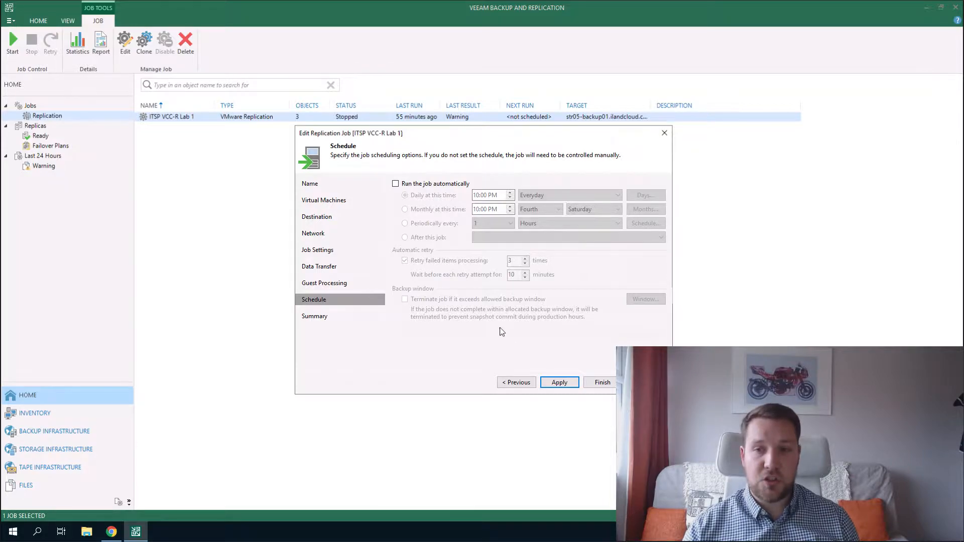
{"action": "left_click", "coordinate": [460, 185]}
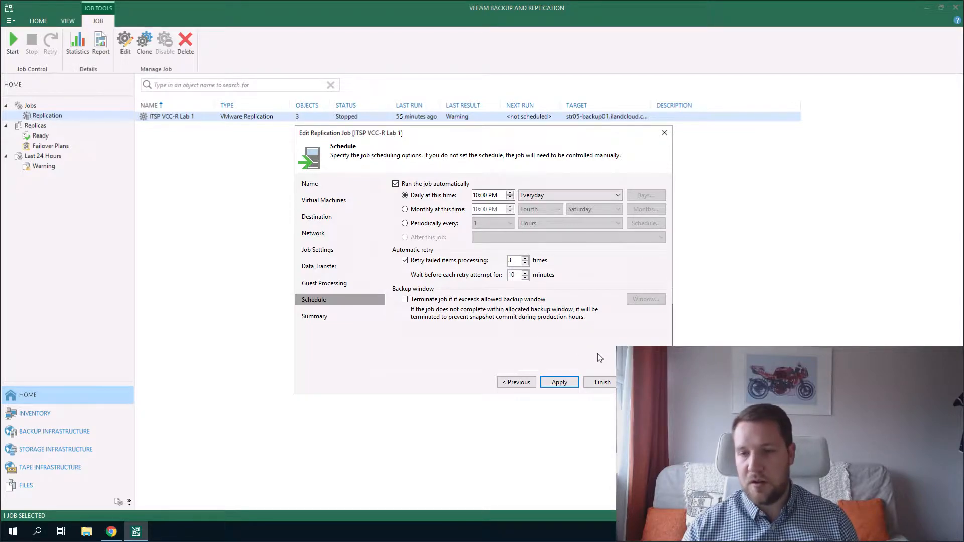
{"action": "left_click", "coordinate": [565, 385]}
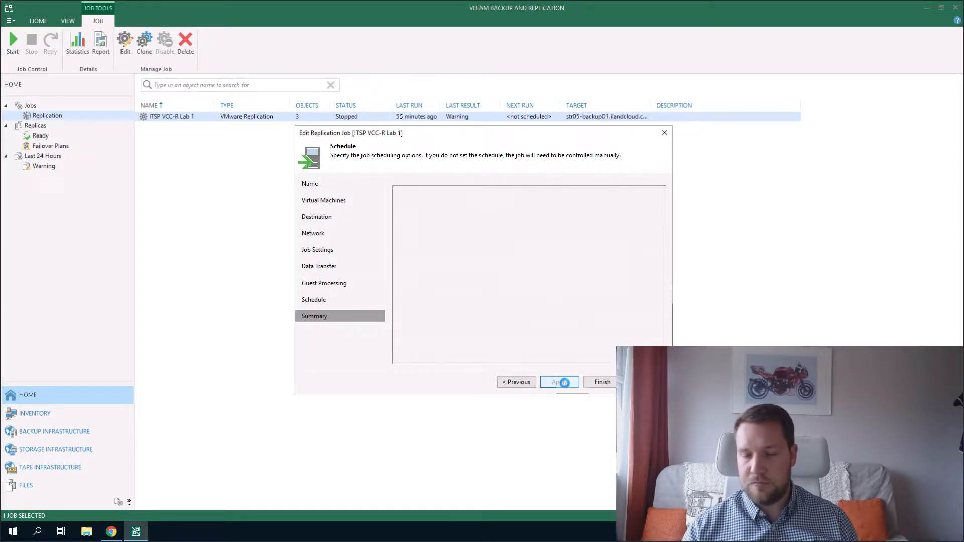
{"action": "left_click", "coordinate": [597, 384]}
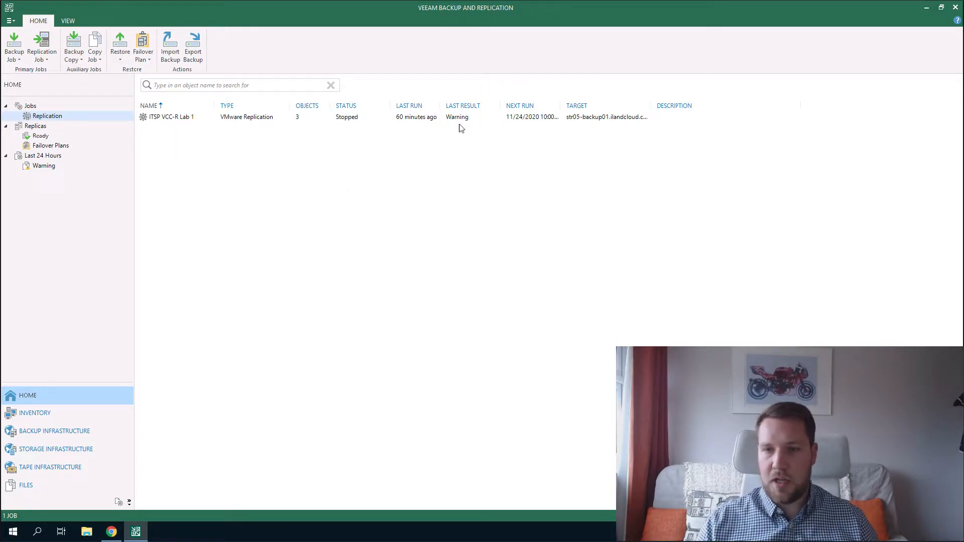
Open Veeam Lab failover plan 1 from Replicas > Failover Plans in the Edit Cloud Failover Plan wizard.
{"action": "left_click", "coordinate": [415, 118]}
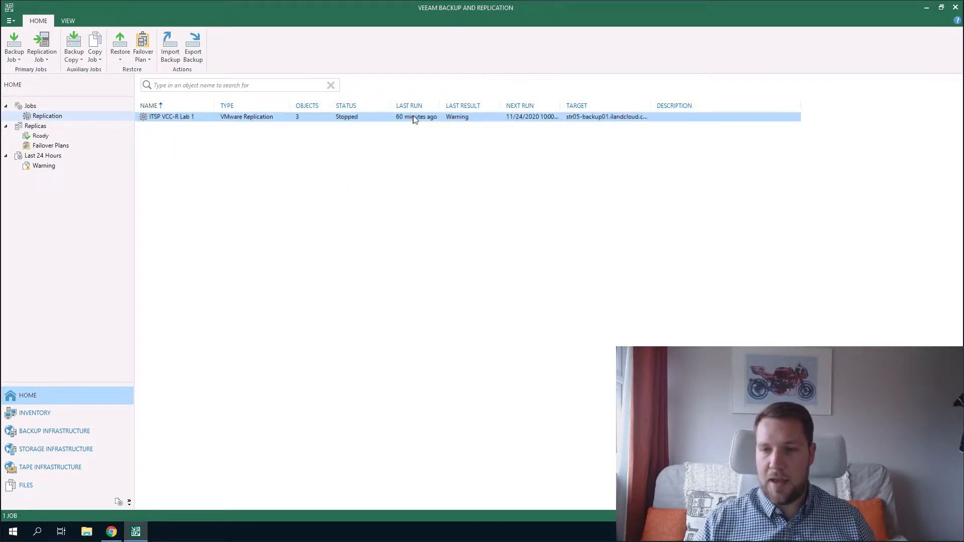
{"action": "left_click", "coordinate": [35, 137]}
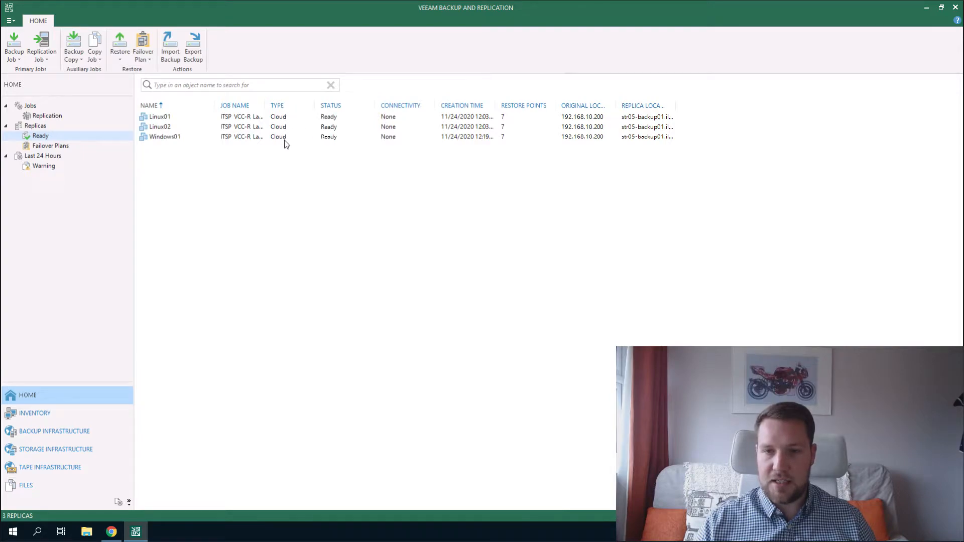
{"action": "left_click", "coordinate": [66, 146]}
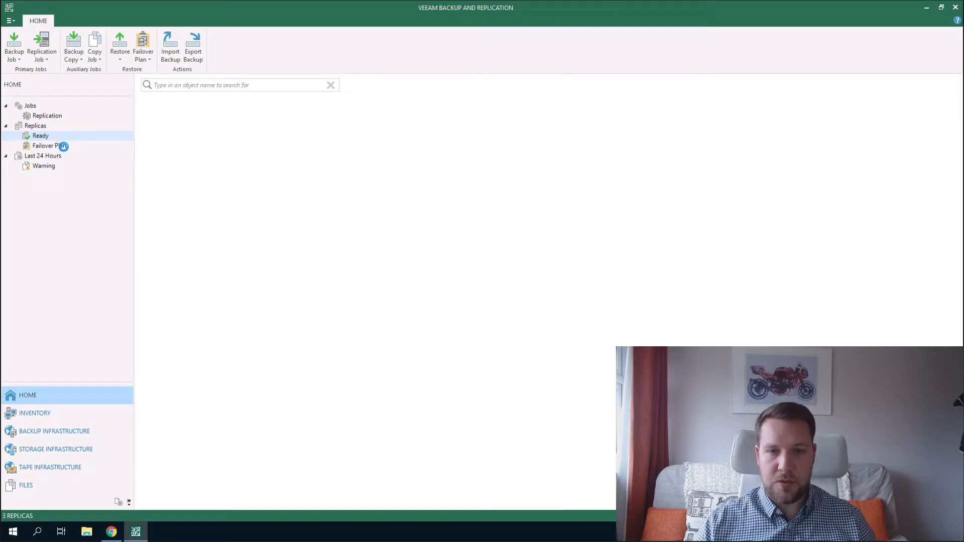
{"action": "right_click", "coordinate": [200, 117]}
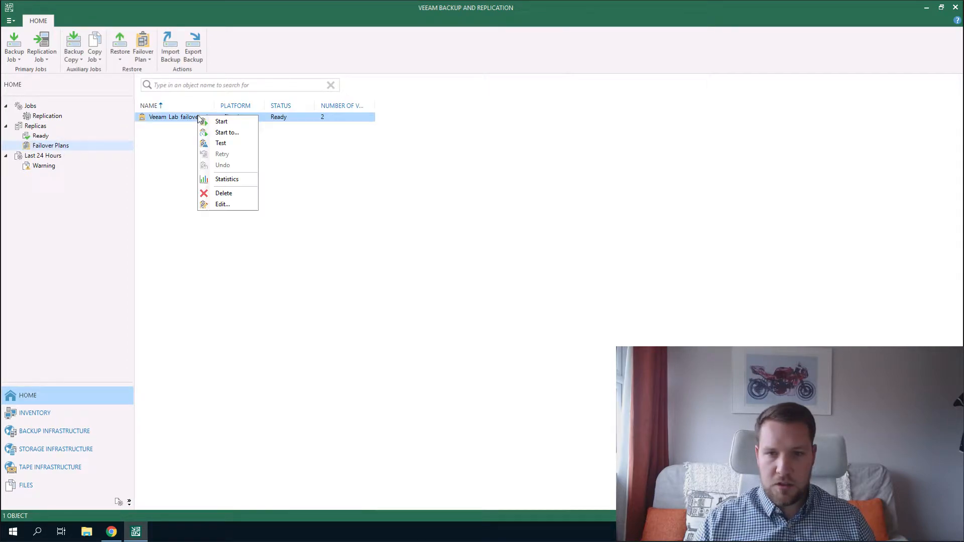
{"action": "left_click", "coordinate": [223, 205]}
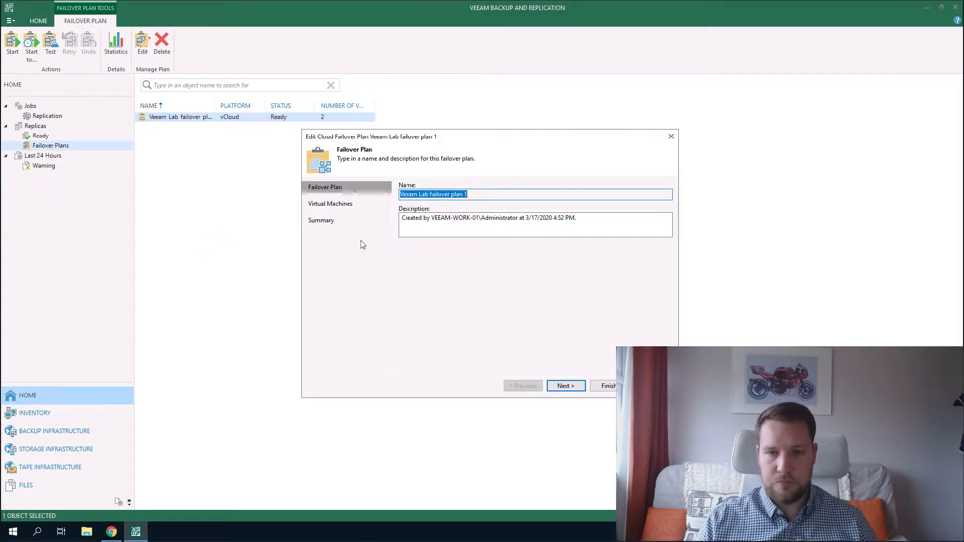
Review Linux01's boot delay in the plan's VM list, leaving it unchanged.
{"action": "left_click", "coordinate": [572, 388]}
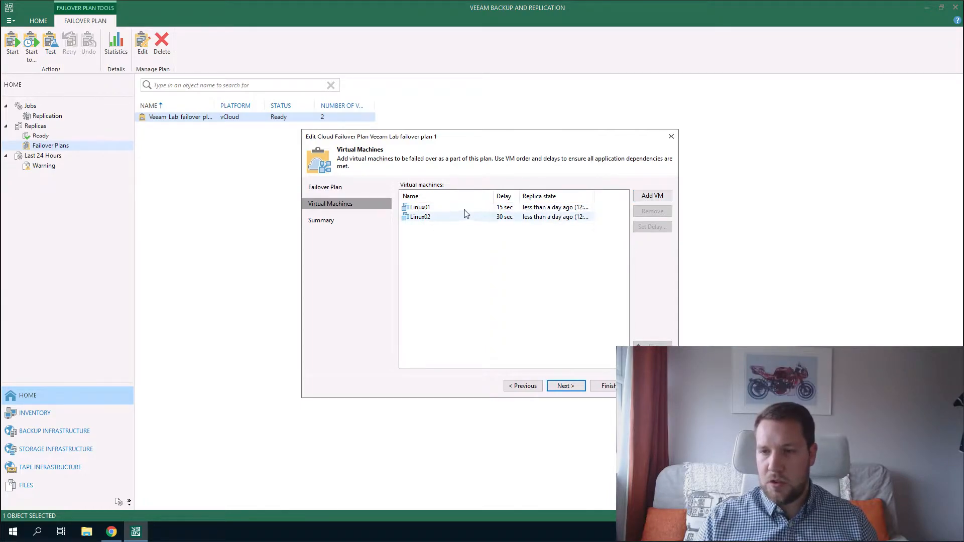
{"action": "left_click", "coordinate": [498, 208]}
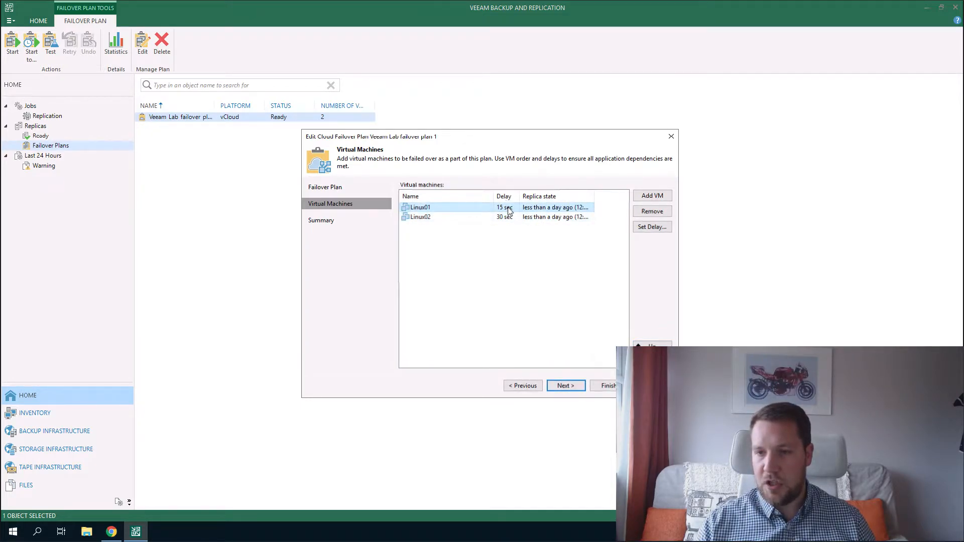
{"action": "left_click", "coordinate": [667, 228]}
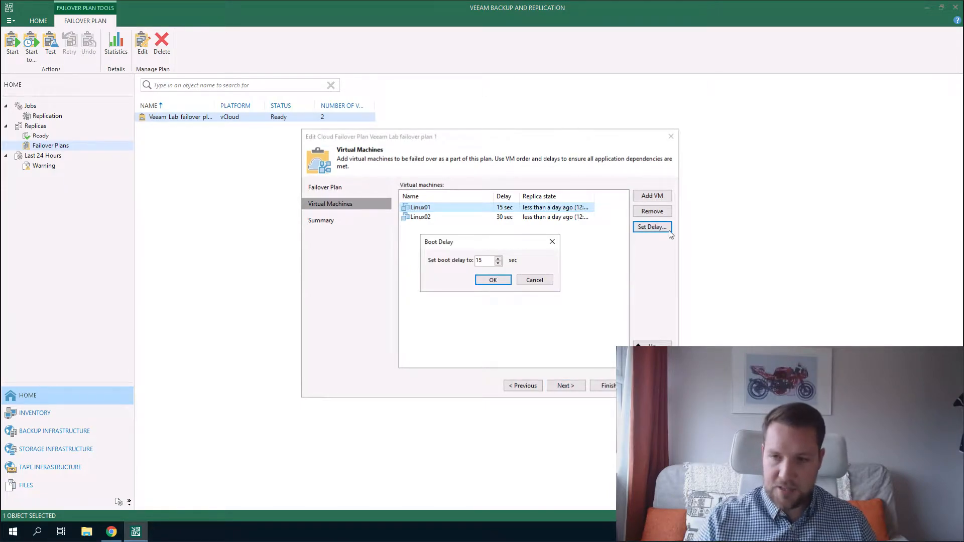
{"action": "left_click", "coordinate": [534, 280]}
Add the Windows01 replica to the plan with a 45-second boot delay.
{"action": "left_click", "coordinate": [654, 197]}
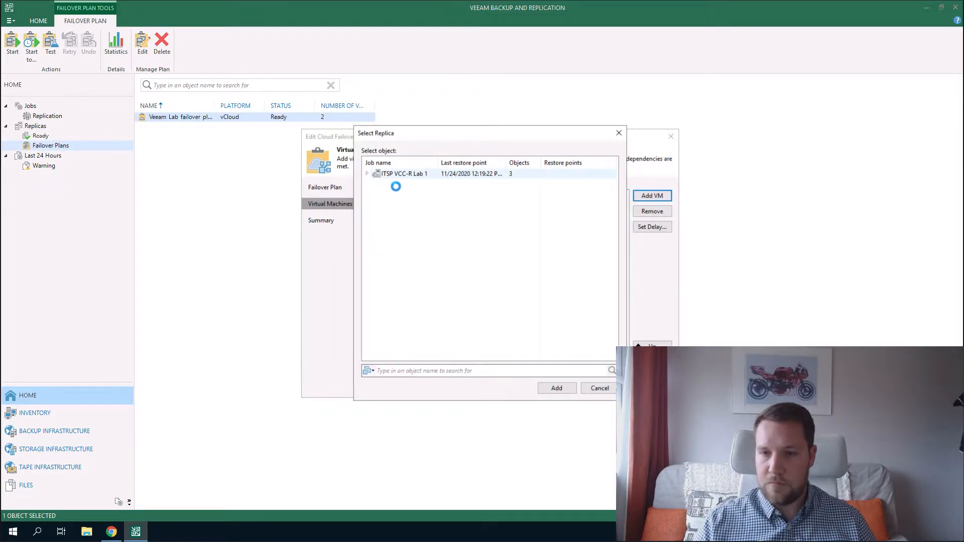
{"action": "double_click", "coordinate": [394, 174]}
{"action": "left_click", "coordinate": [412, 185]}
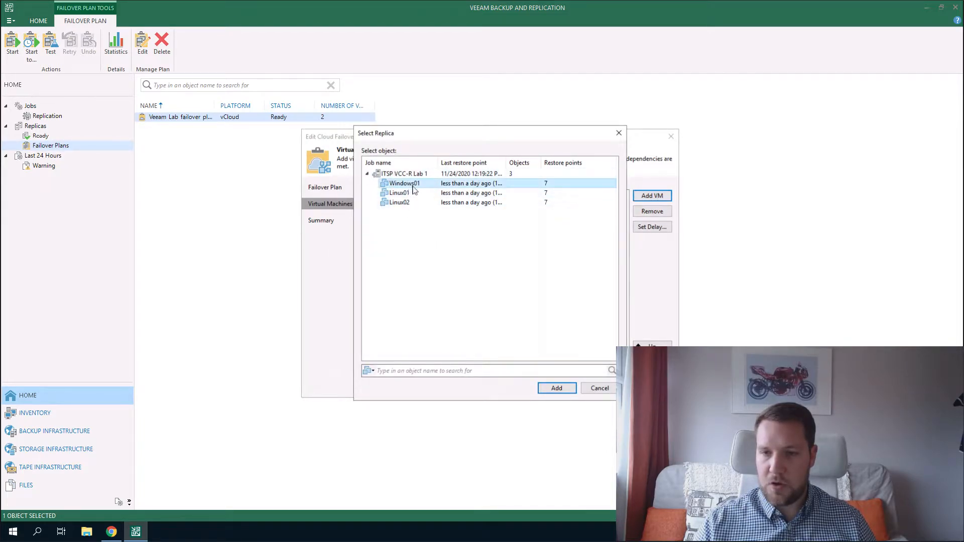
{"action": "left_click", "coordinate": [562, 389]}
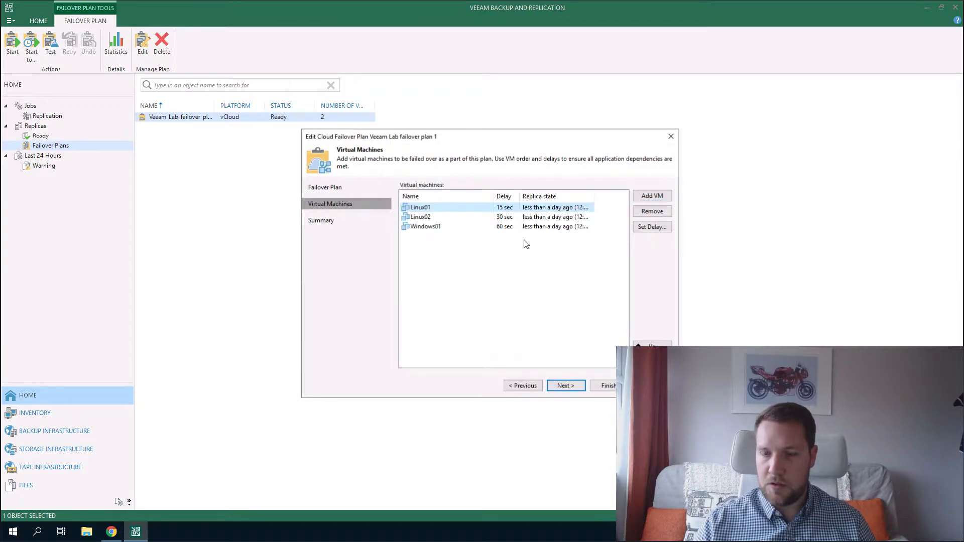
{"action": "left_click", "coordinate": [510, 228]}
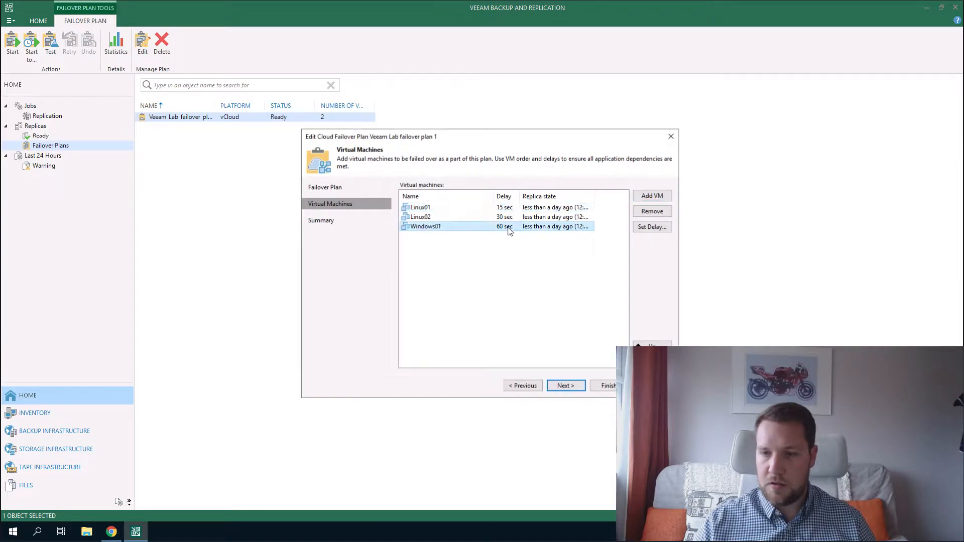
{"action": "left_click", "coordinate": [651, 227]}
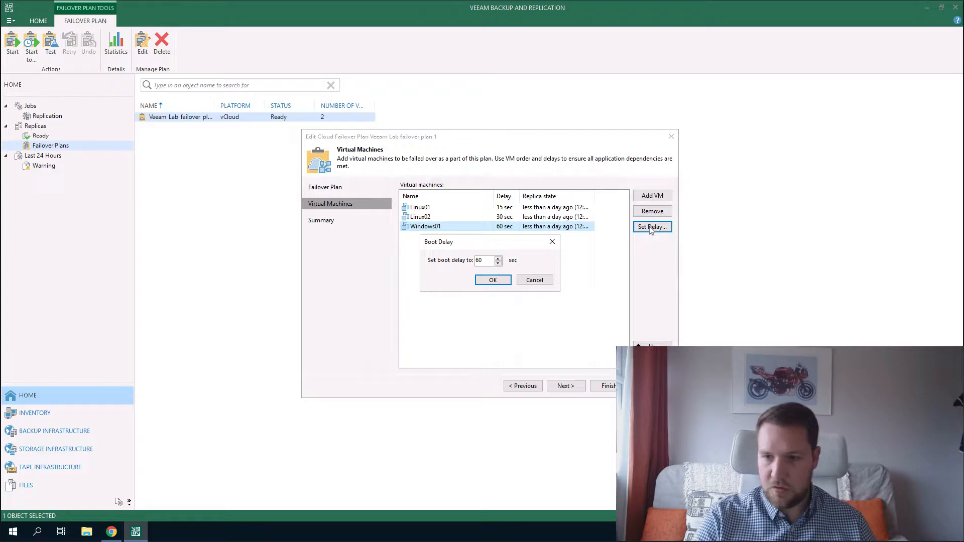
{"action": "double_click", "coordinate": [479, 261]}
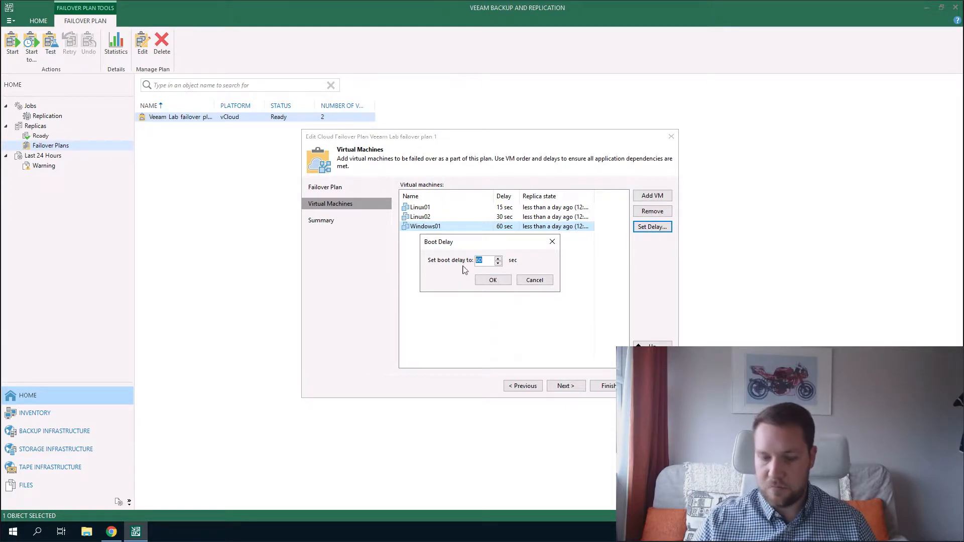
{"action": "type", "text": "45"}
{"action": "left_click", "coordinate": [492, 279]}
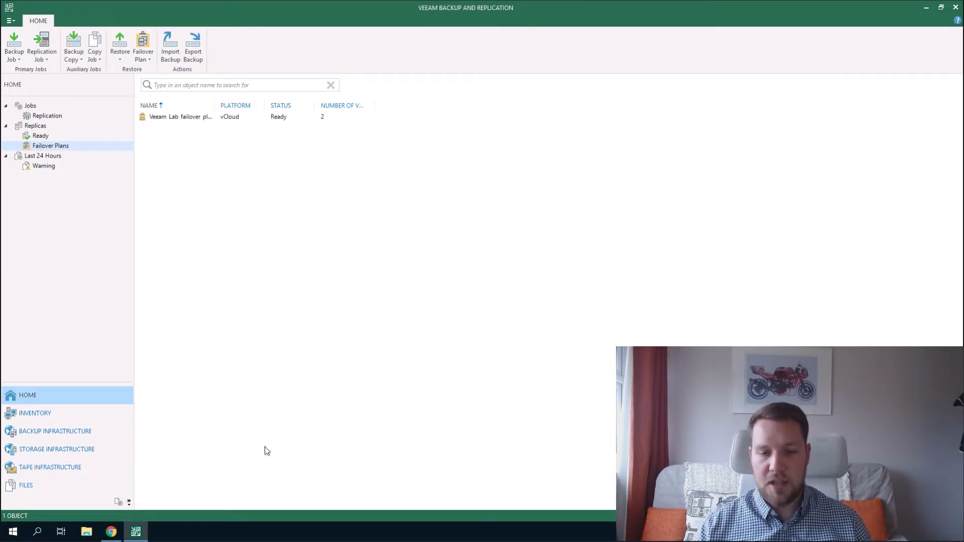
In the iland console, review the networking overview and VDR Edge 01's firewall and NAT rules.
{"action": "left_click", "coordinate": [115, 532]}
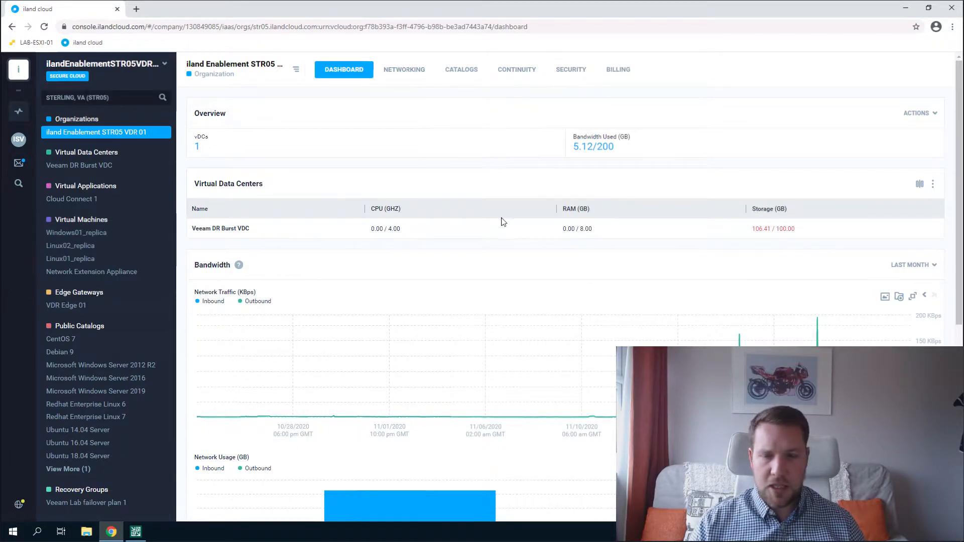
{"action": "left_click", "coordinate": [406, 73]}
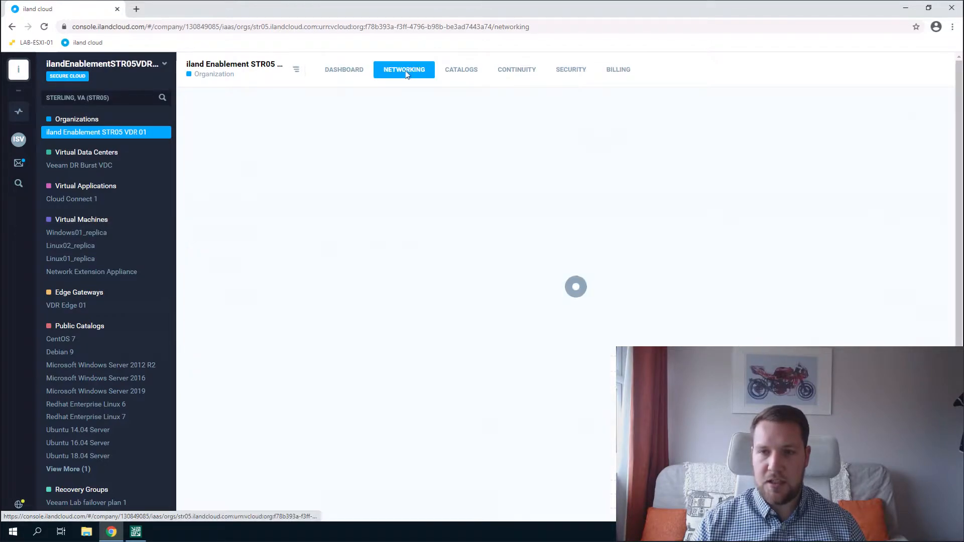
{"action": "left_click_drag", "start_coordinate": [275, 118], "coordinate": [314, 122]}
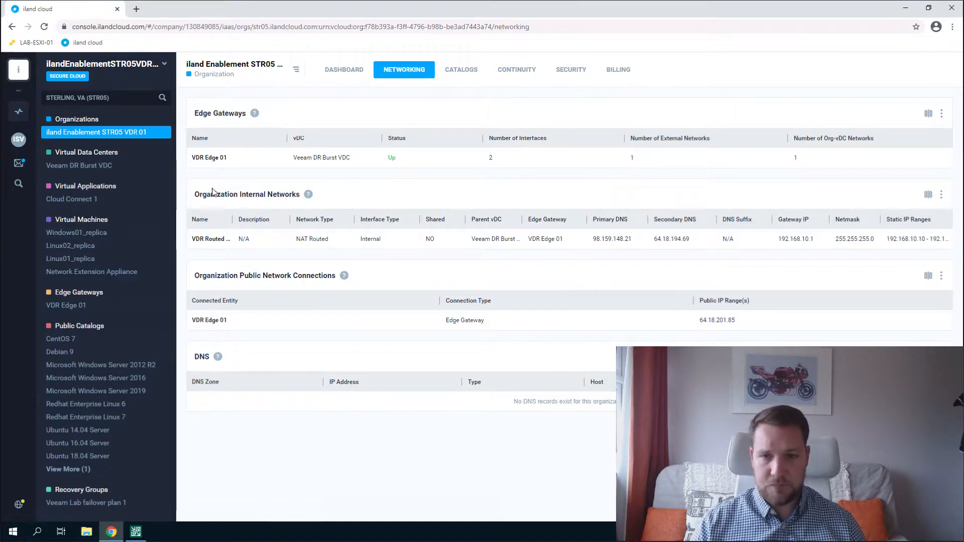
{"action": "left_click", "coordinate": [212, 159]}
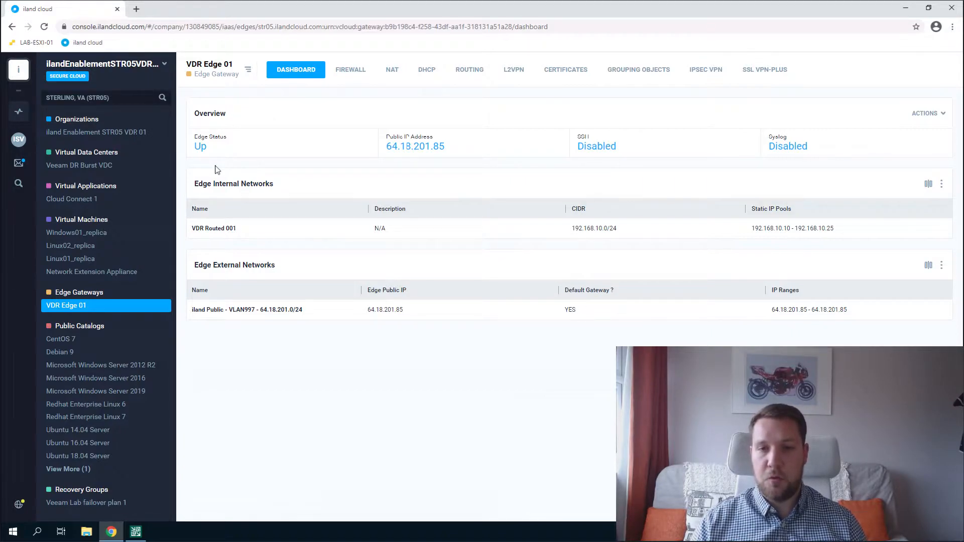
{"action": "left_click", "coordinate": [364, 74]}
{"action": "left_click", "coordinate": [395, 73]}
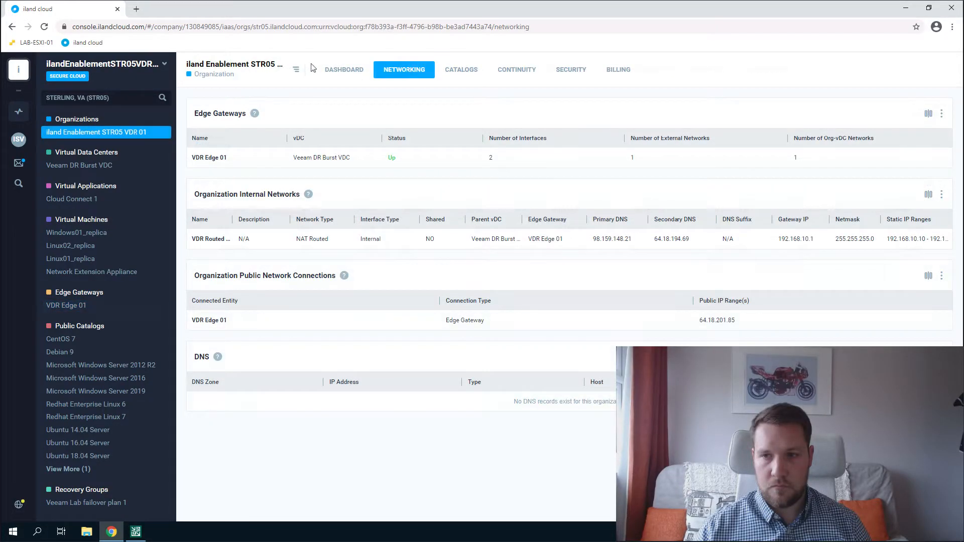
View the security summary, then billing showing $356.56 for October and $352.12 for November 2020.
{"action": "left_click", "coordinate": [577, 75]}
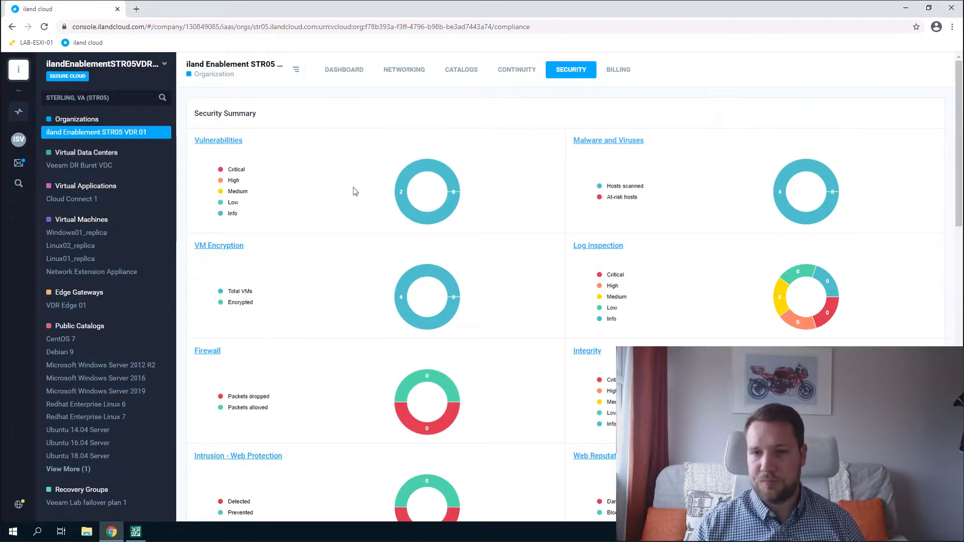
{"action": "left_click", "coordinate": [631, 71]}
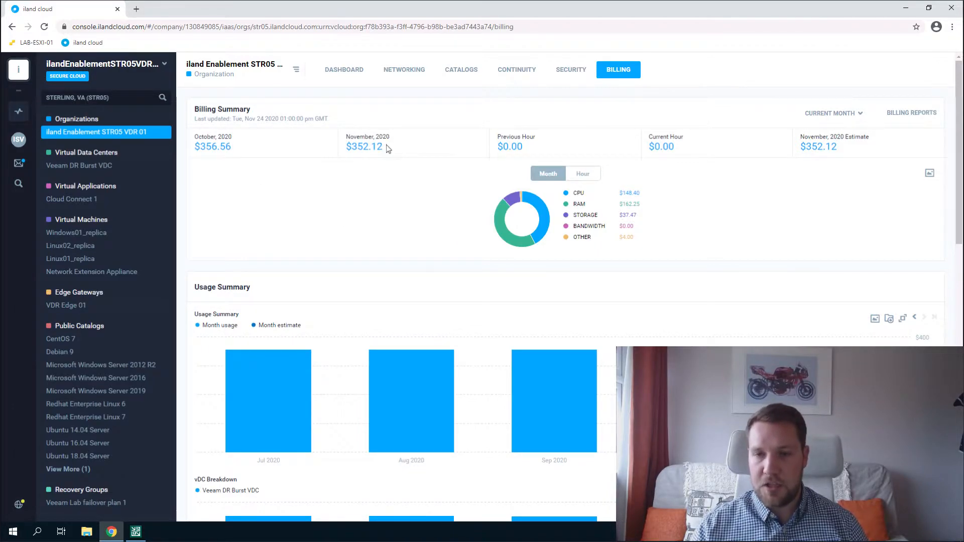
{"action": "double_click", "coordinate": [352, 148]}
{"action": "left_click", "coordinate": [388, 148]}
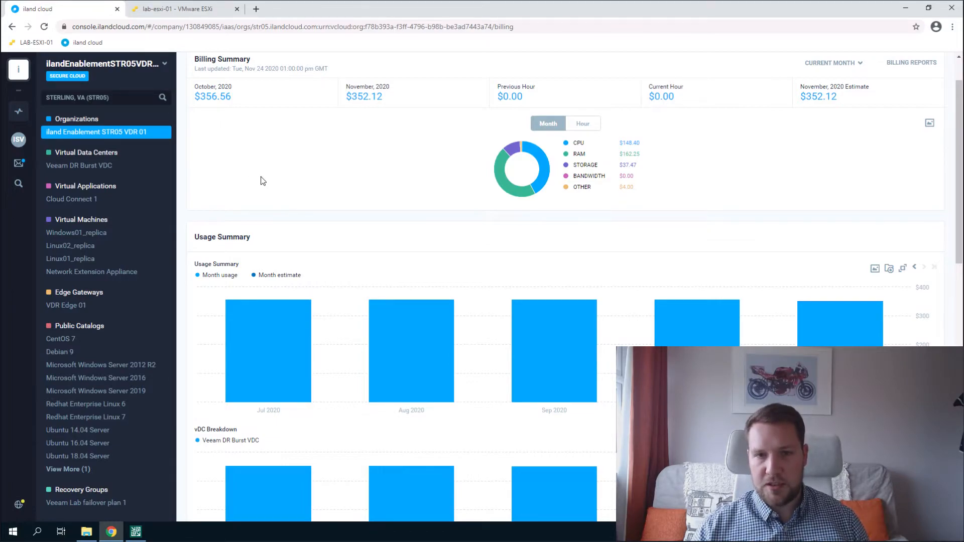
Check Linux01, Linux02 and Windows01 on the lab-esxi-01 host, then return to Veeam.
{"action": "left_click", "coordinate": [157, 11]}
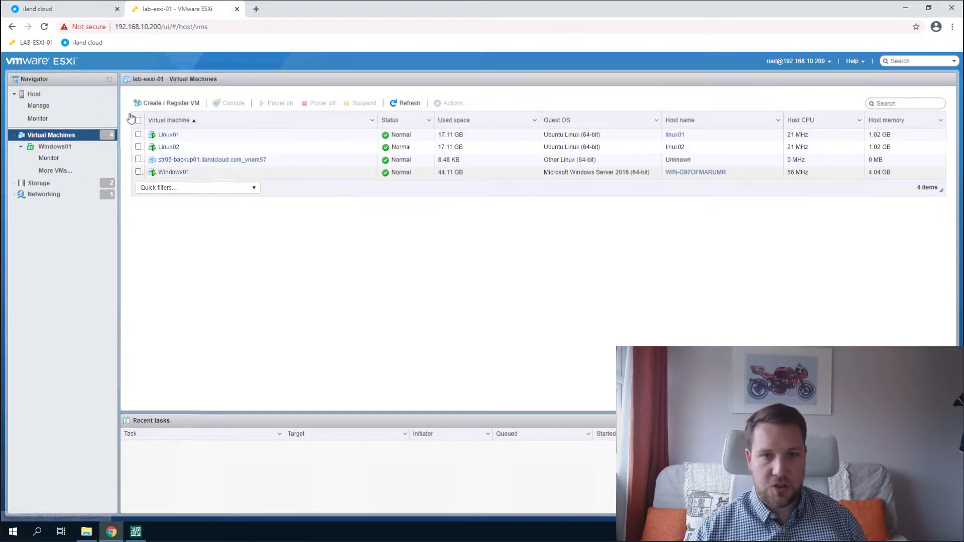
{"action": "left_click", "coordinate": [60, 12]}
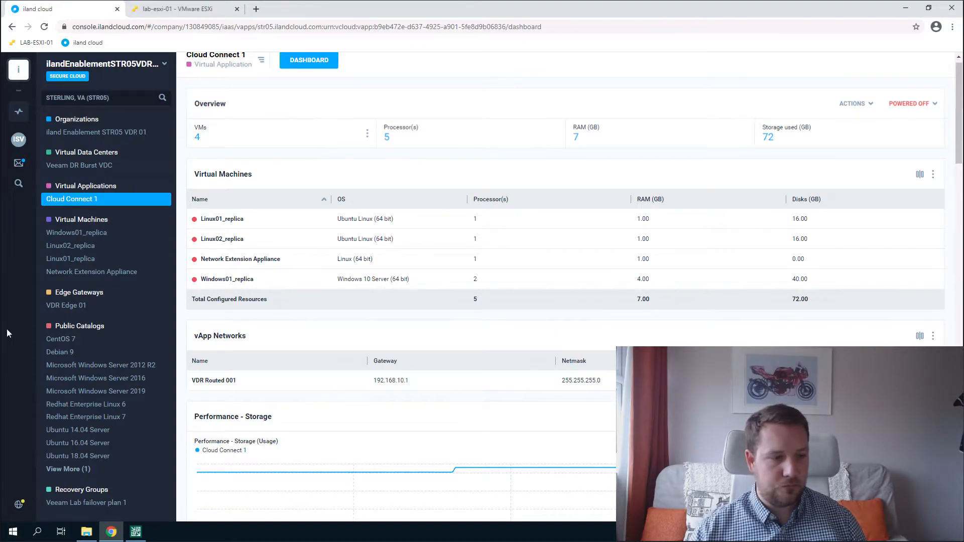
{"action": "left_click", "coordinate": [144, 535]}
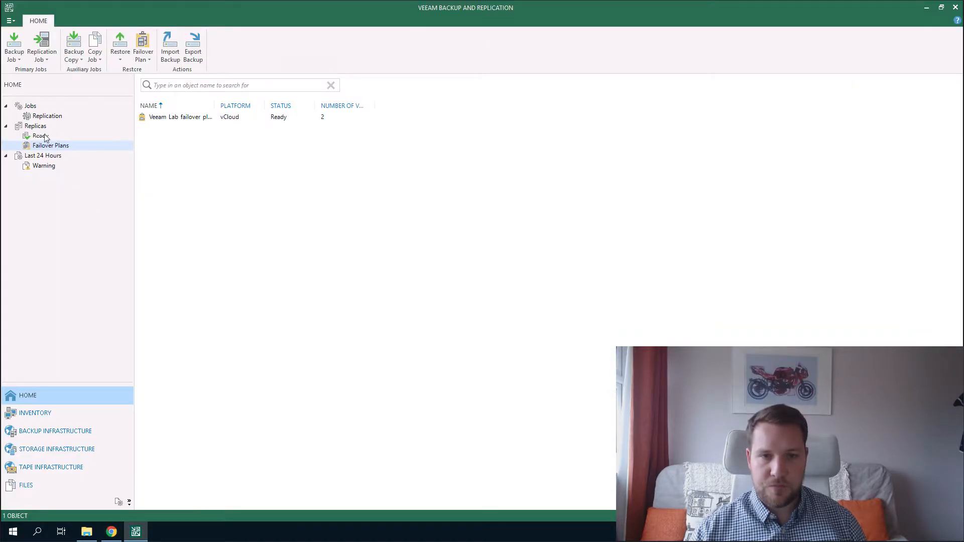
Start a Failover Now for the Windows01 replica, keeping its latest 11/24/2020 restore point.
{"action": "left_click", "coordinate": [40, 136]}
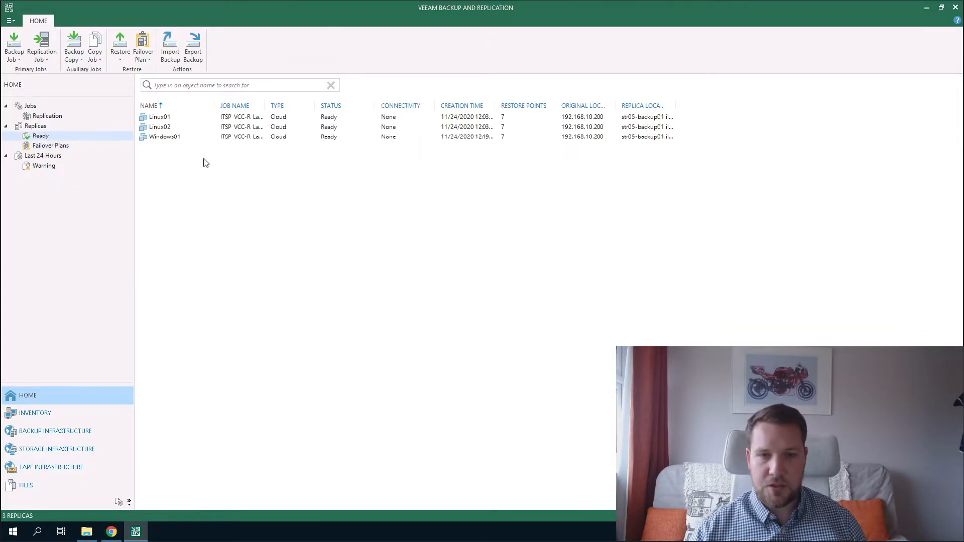
{"action": "left_click", "coordinate": [165, 139]}
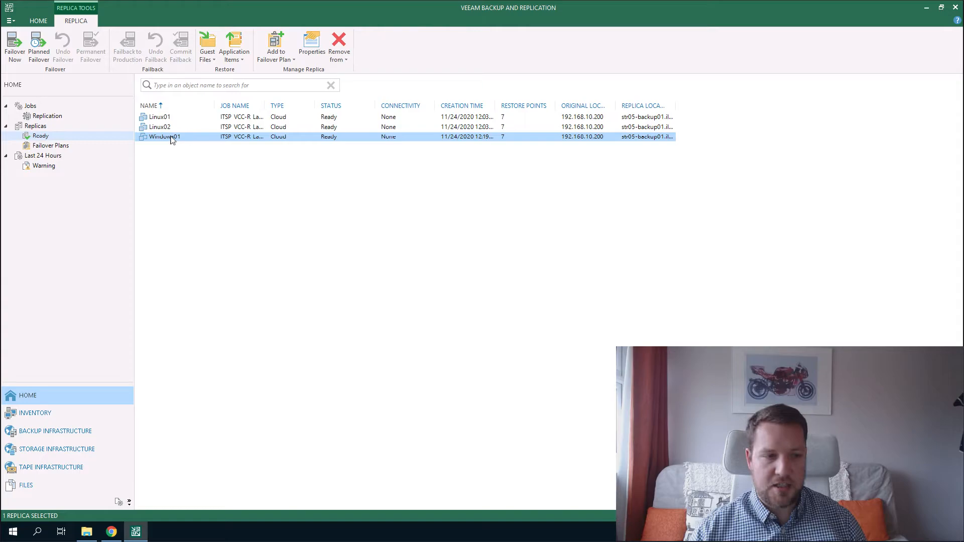
{"action": "right_click", "coordinate": [171, 140]}
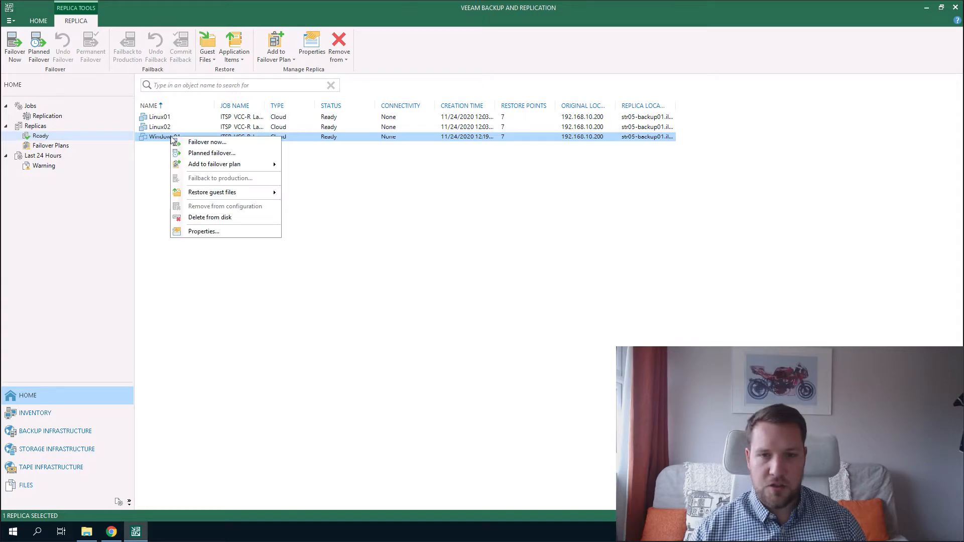
{"action": "left_click", "coordinate": [200, 143]}
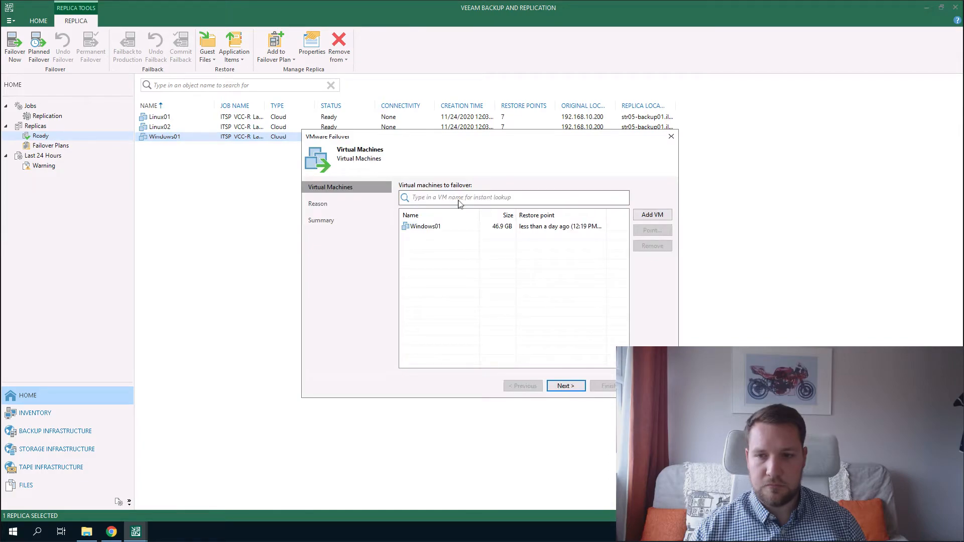
{"action": "left_click", "coordinate": [562, 228]}
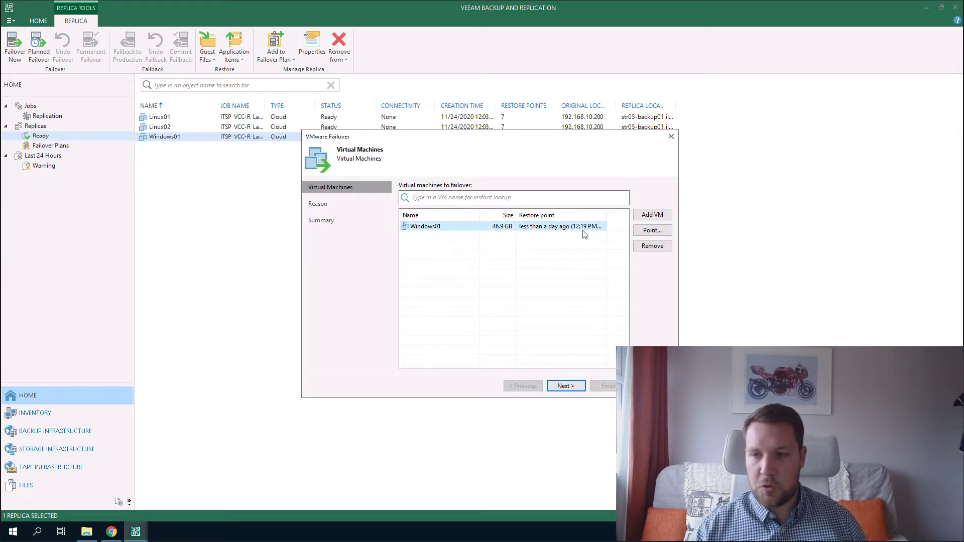
{"action": "left_click", "coordinate": [661, 234]}
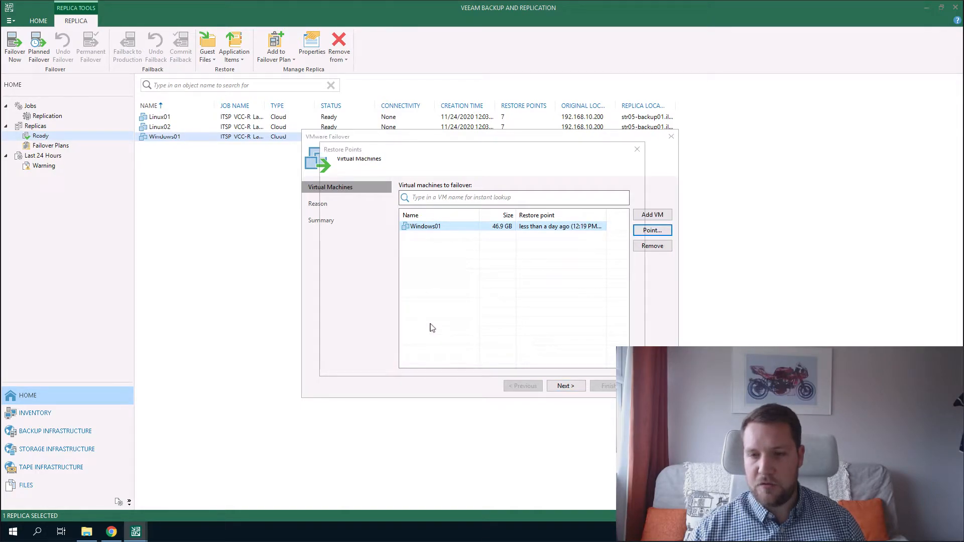
{"action": "left_click", "coordinate": [333, 189]}
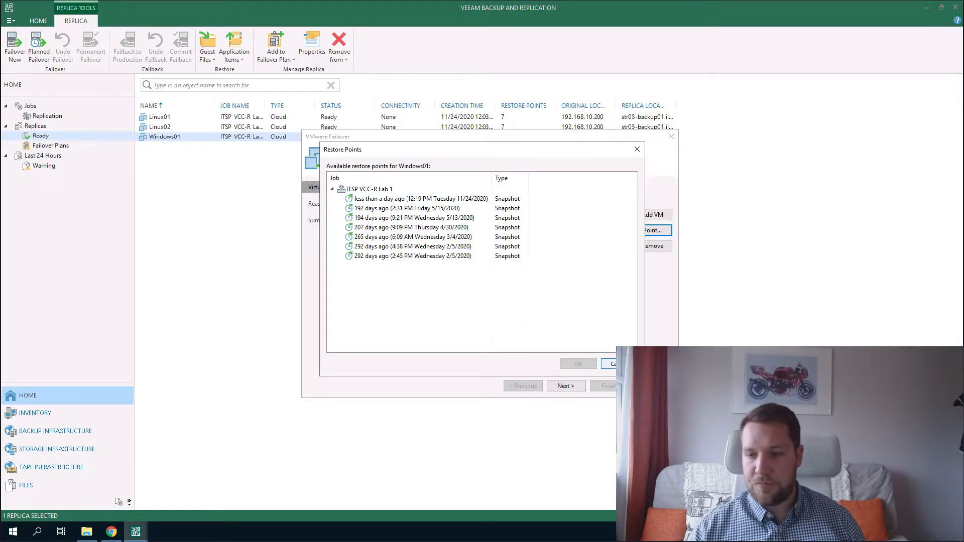
{"action": "left_click", "coordinate": [610, 364]}
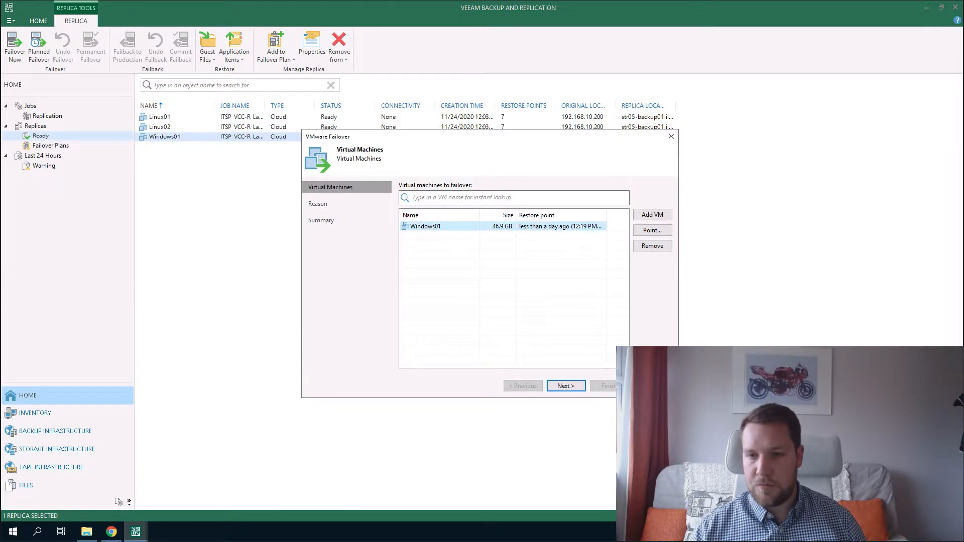
Enter the restore reason 'test failover' and launch the Windows01 failover.
{"action": "left_click", "coordinate": [565, 387]}
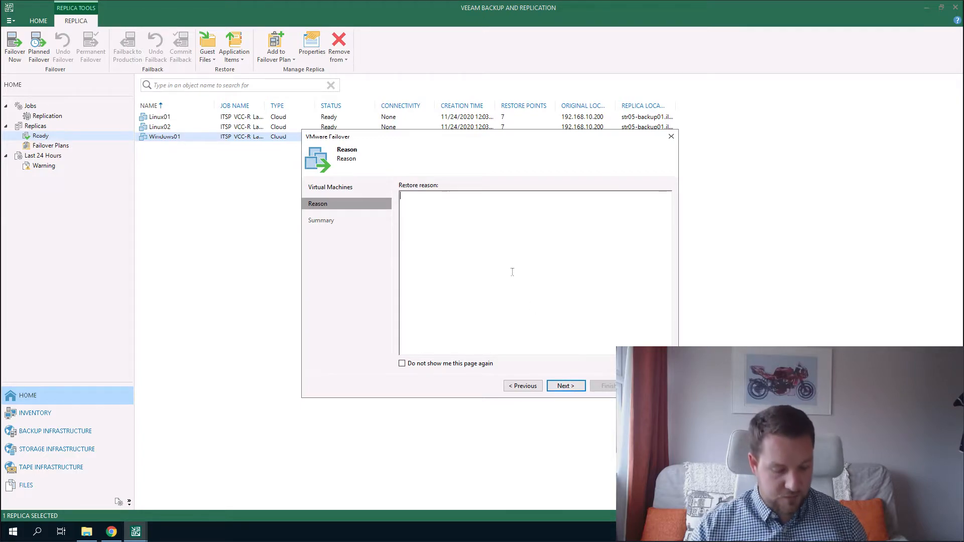
{"action": "type", "text": "test failover"}
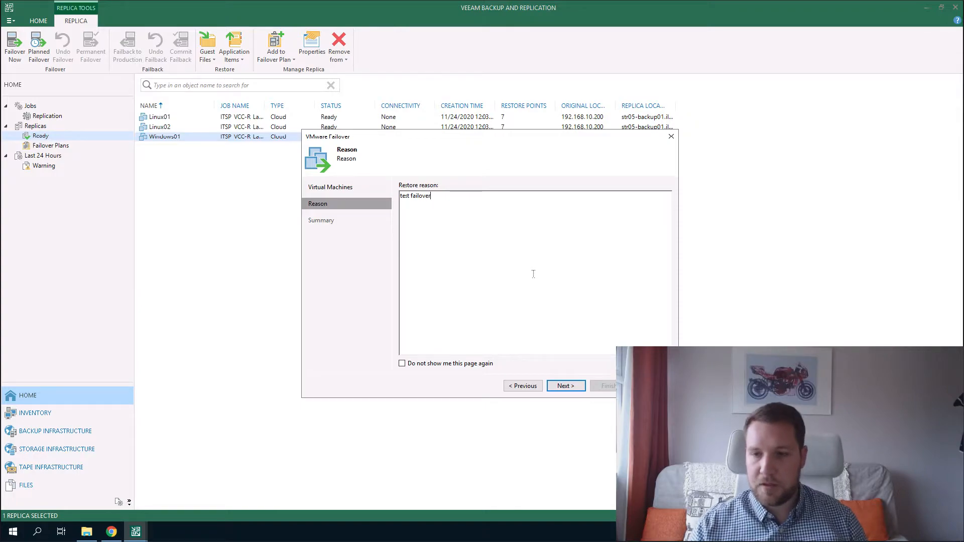
{"action": "left_click", "coordinate": [563, 385]}
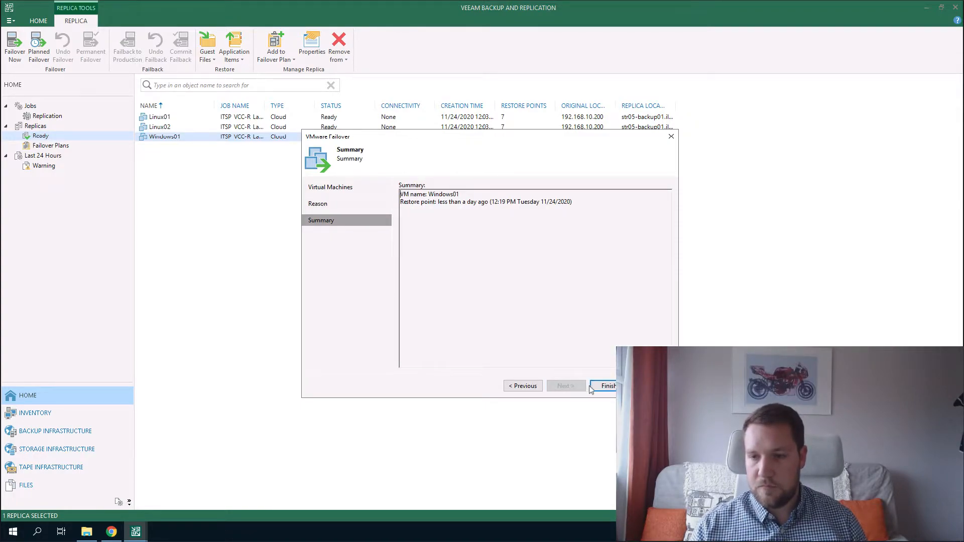
{"action": "left_click", "coordinate": [607, 385]}
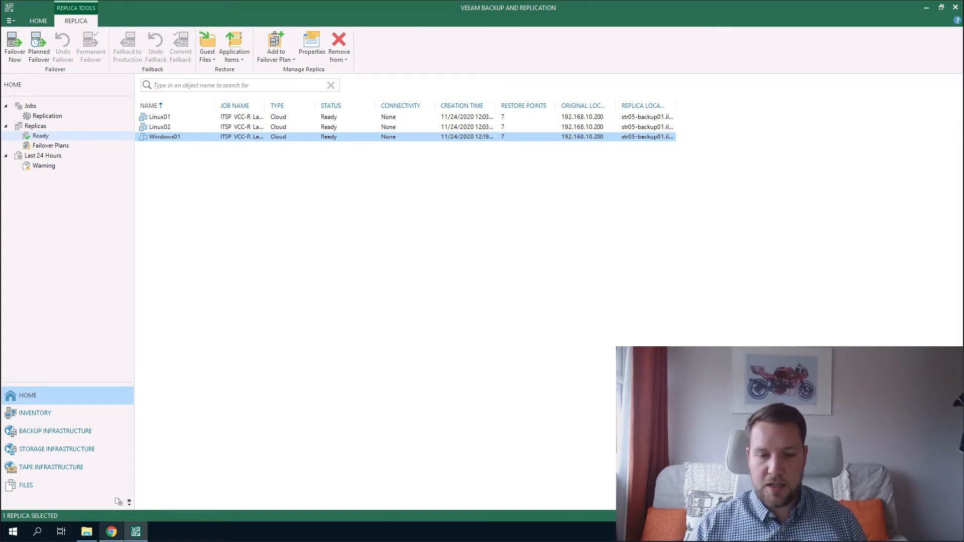
Review the Windows01 failover log entries for the appliance and the network extension power-on.
{"action": "left_click", "coordinate": [111, 531]}
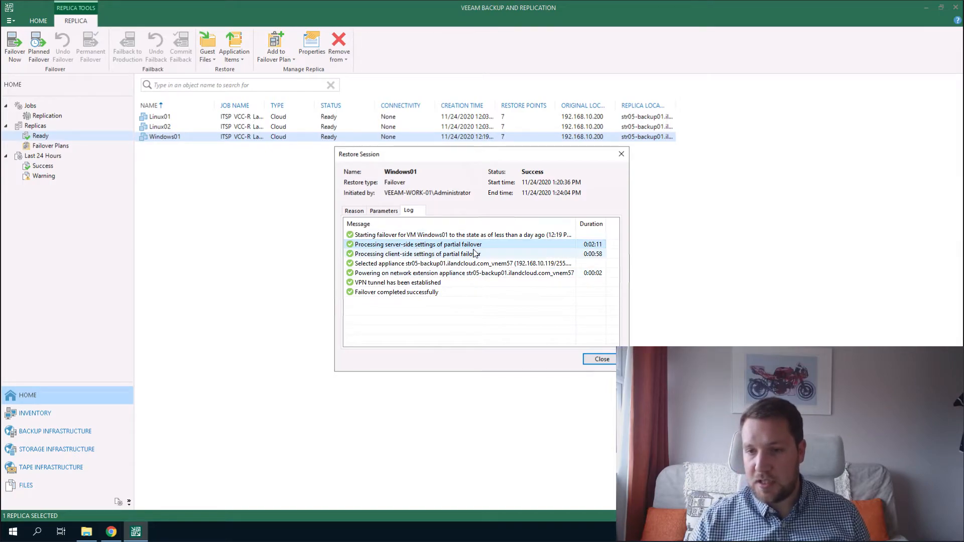
{"action": "left_click", "coordinate": [438, 266]}
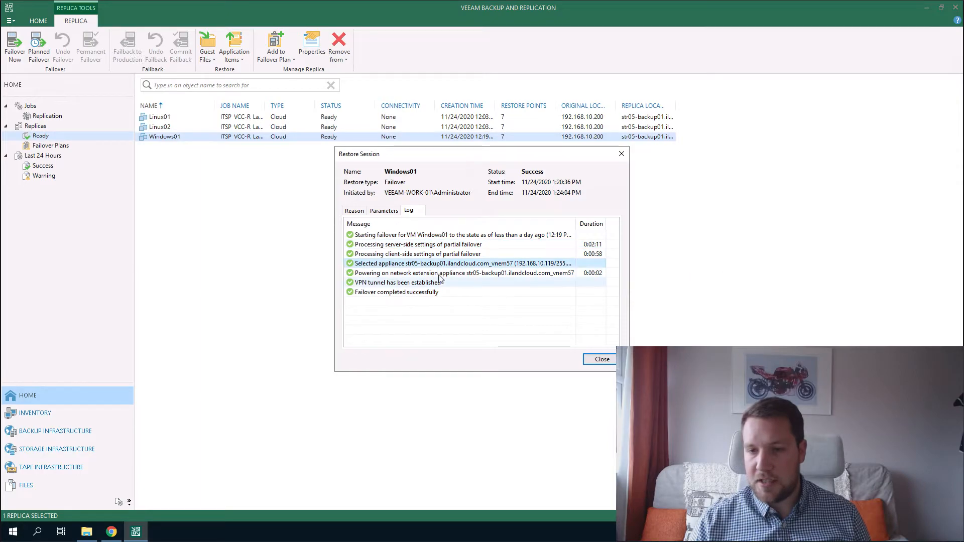
{"action": "left_click", "coordinate": [396, 275]}
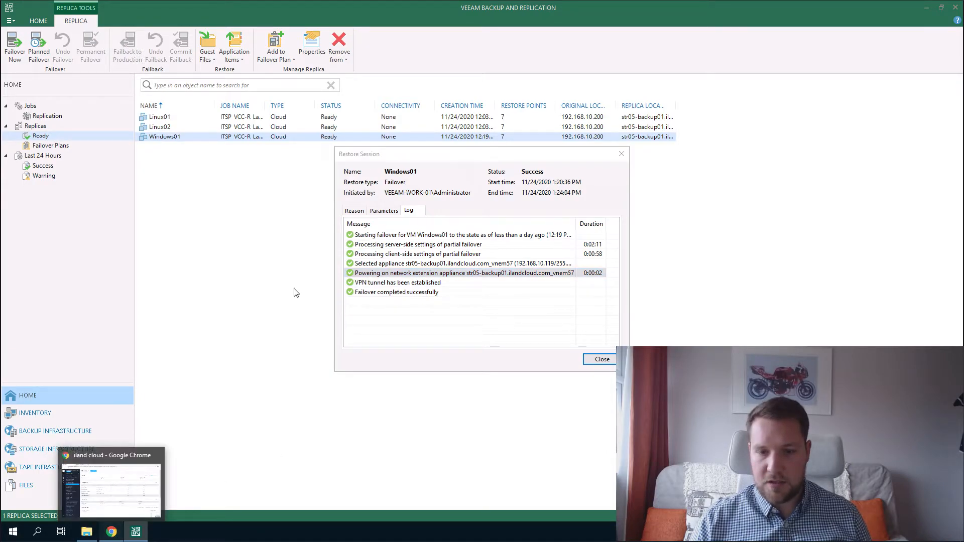
{"action": "left_click", "coordinate": [134, 470]}
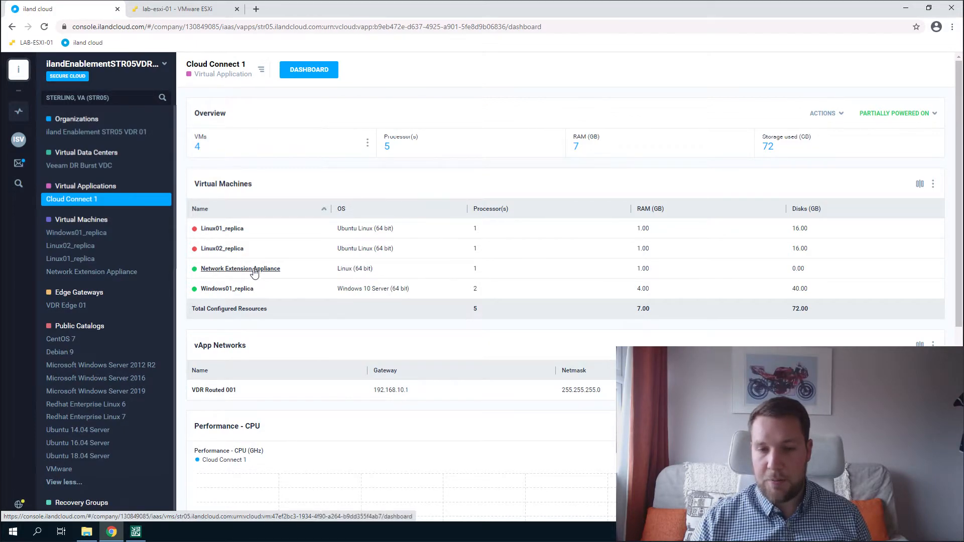
Open the Windows01_replica web console via Actions and start a Command Prompt inside it.
{"action": "left_click", "coordinate": [222, 290]}
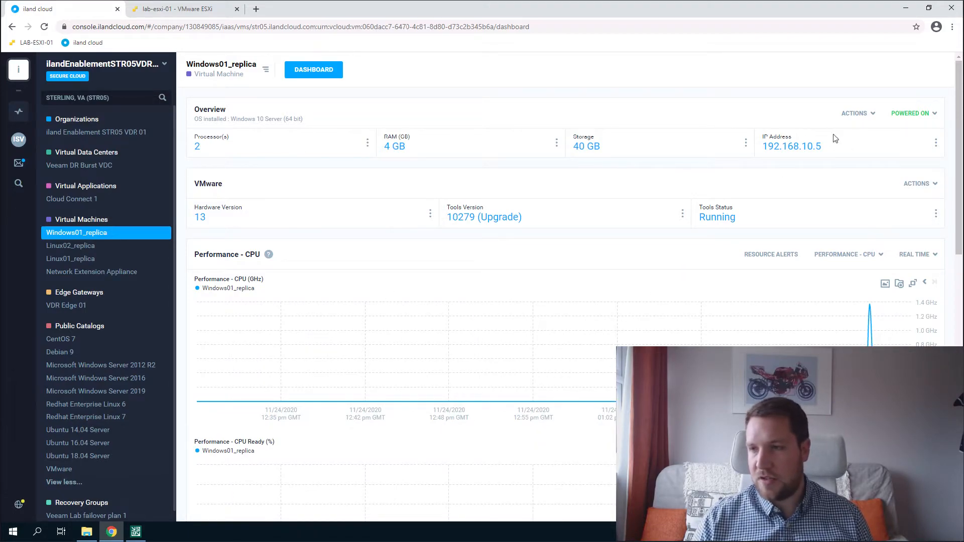
{"action": "left_click", "coordinate": [857, 114]}
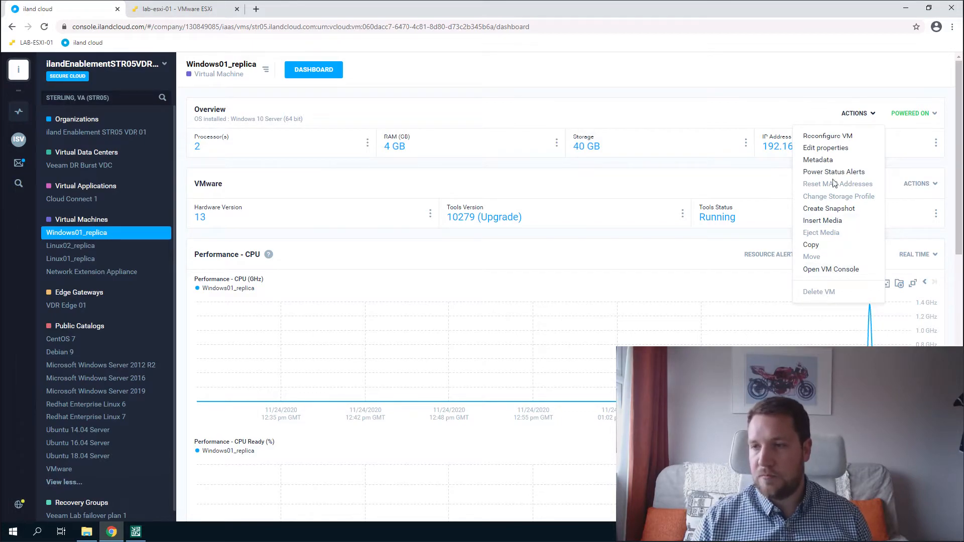
{"action": "left_click", "coordinate": [833, 272]}
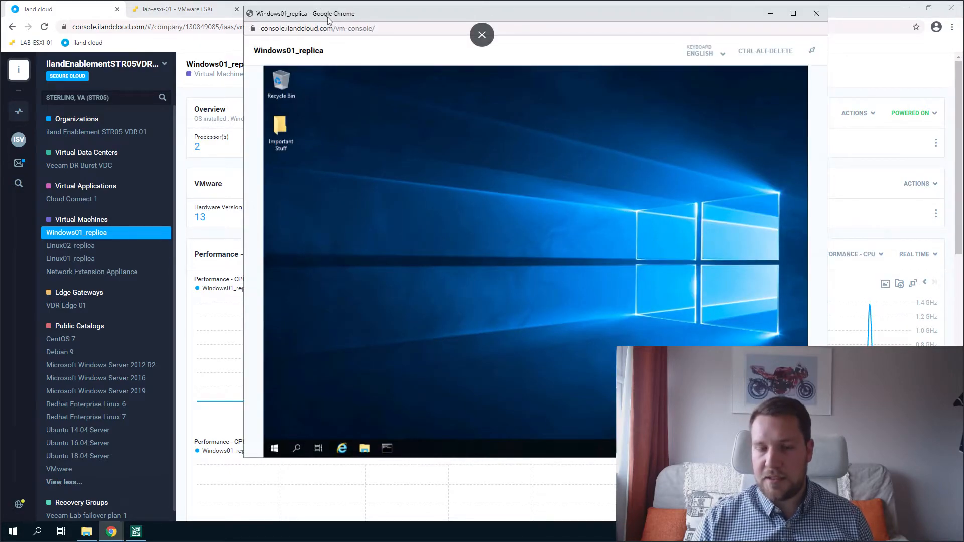
{"action": "left_click_drag", "start_coordinate": [328, 19], "coordinate": [269, 25]}
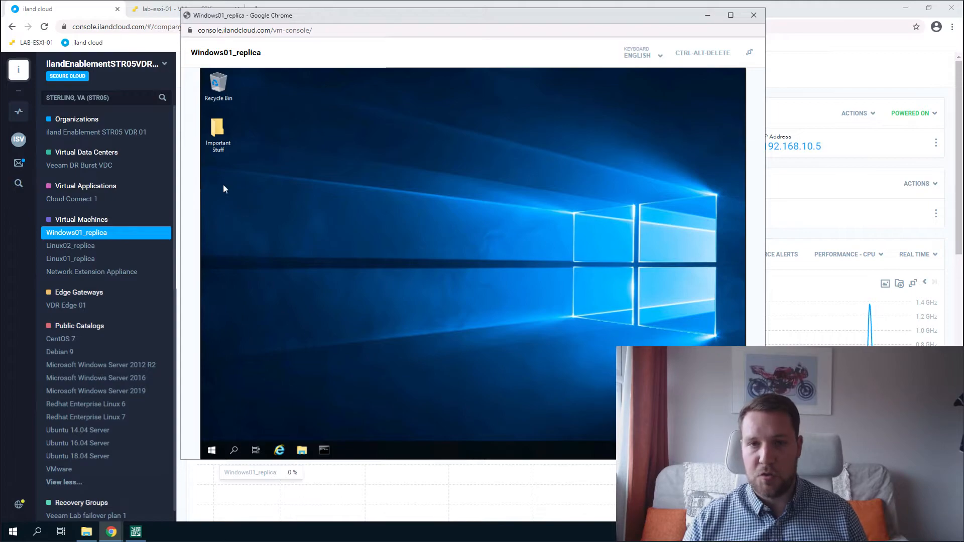
{"action": "left_click", "coordinate": [154, 17]}
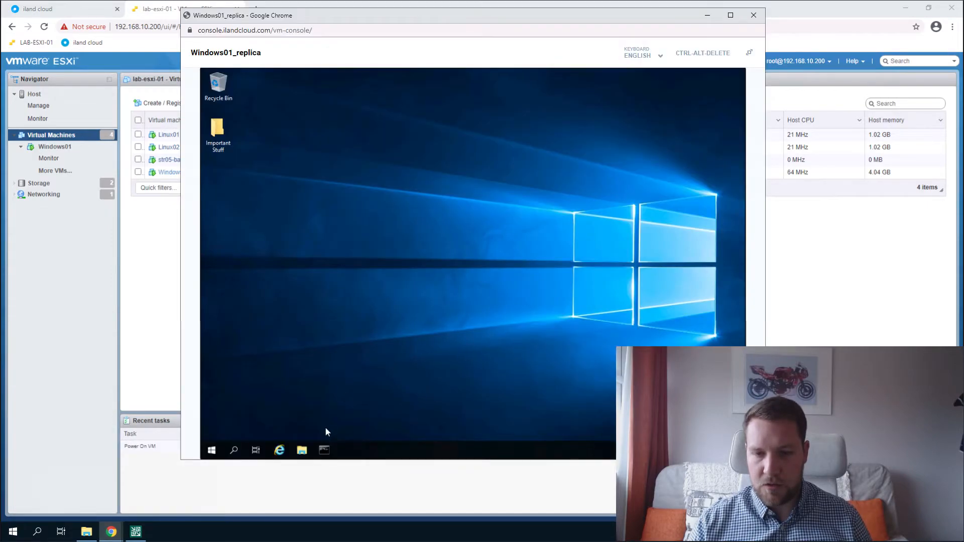
{"action": "left_click", "coordinate": [325, 454]}
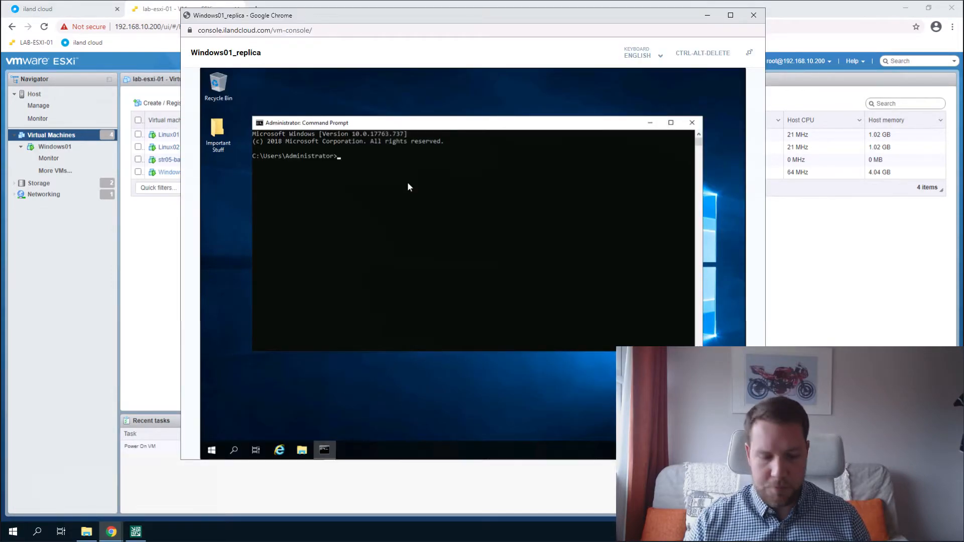
Ping 192.168.10.6 from the replica's Command Prompt, which returns 'Request timed out'.
{"action": "type", "text": "ping 192.168.10"}
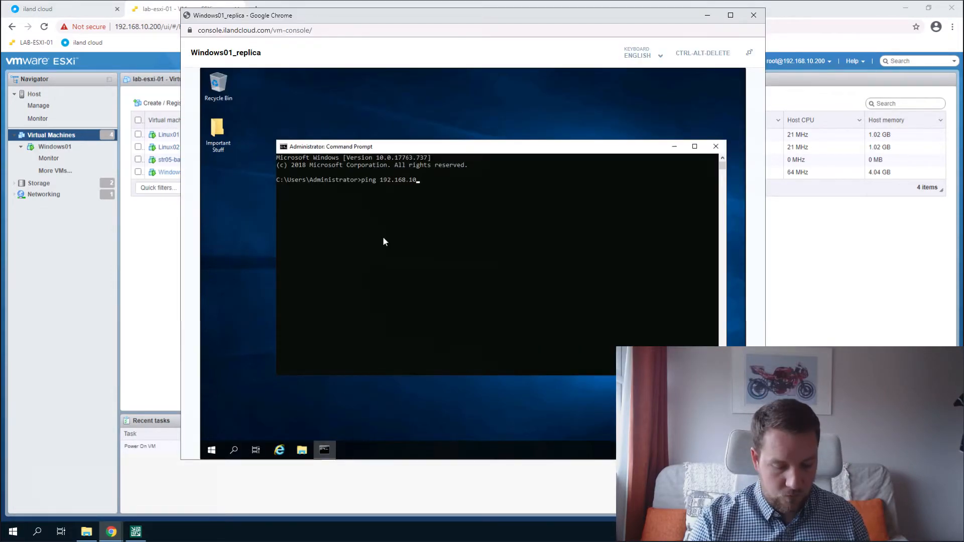
{"action": "type", "text": ".6"}
{"action": "key", "text": "Return"}
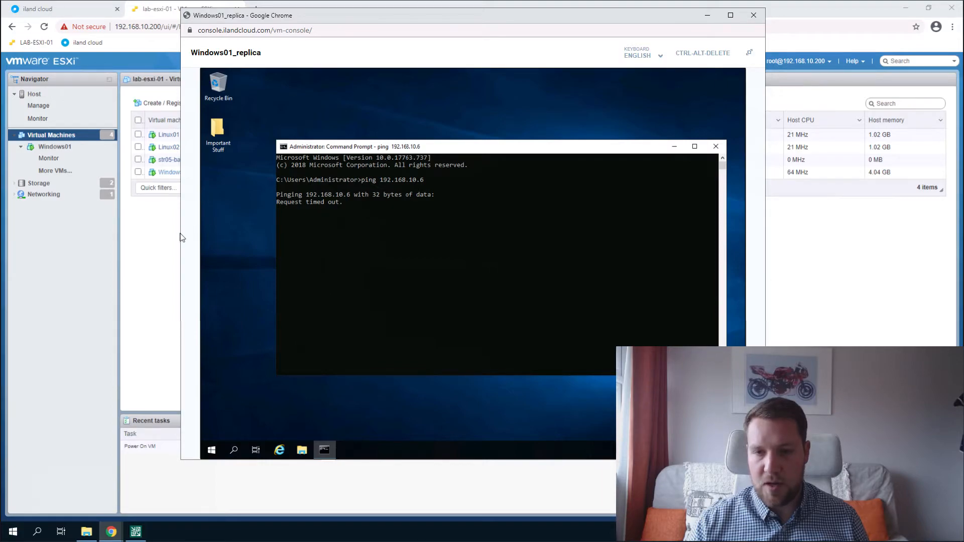
{"action": "left_click", "coordinate": [143, 12]}
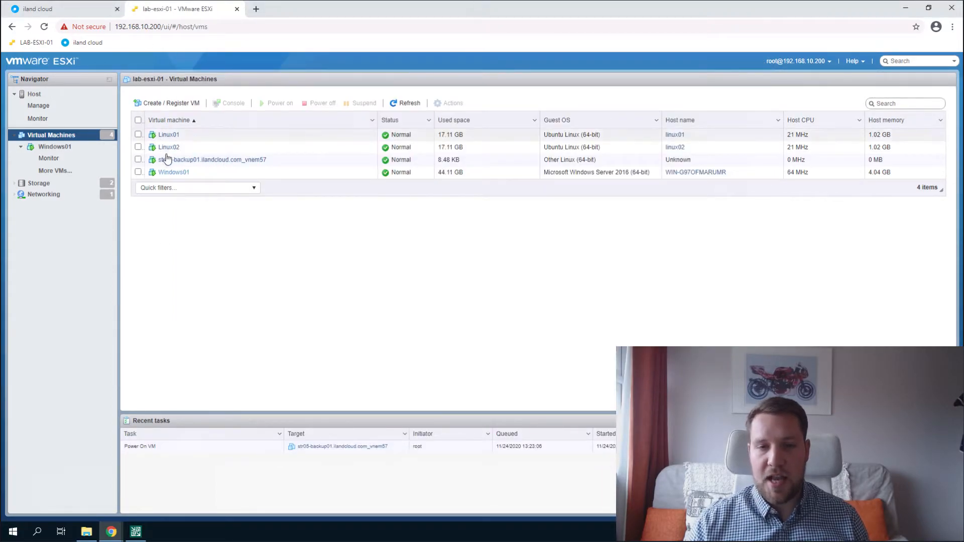
Select the on-premises Windows01 VM in the ESXi Host Client and shut down its guest.
{"action": "left_click", "coordinate": [139, 173]}
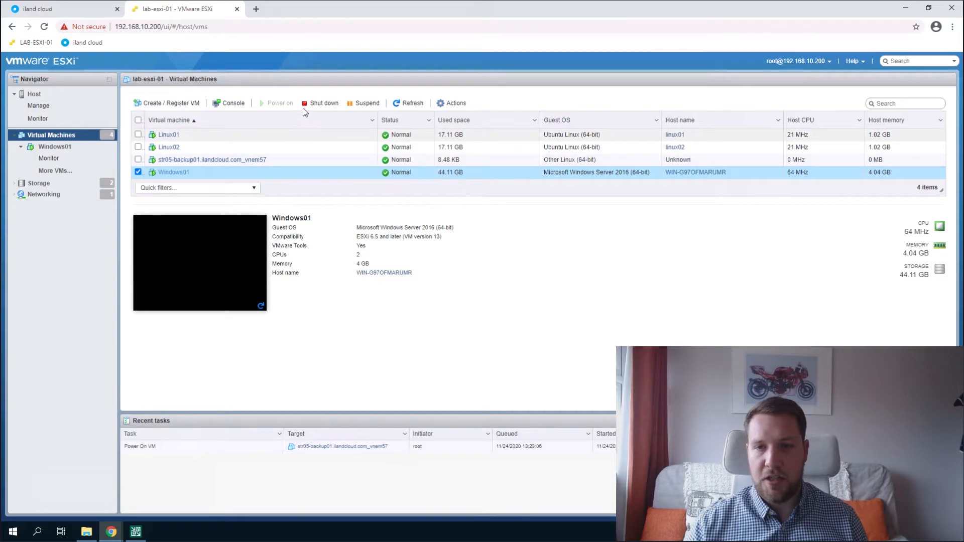
{"action": "left_click", "coordinate": [318, 105]}
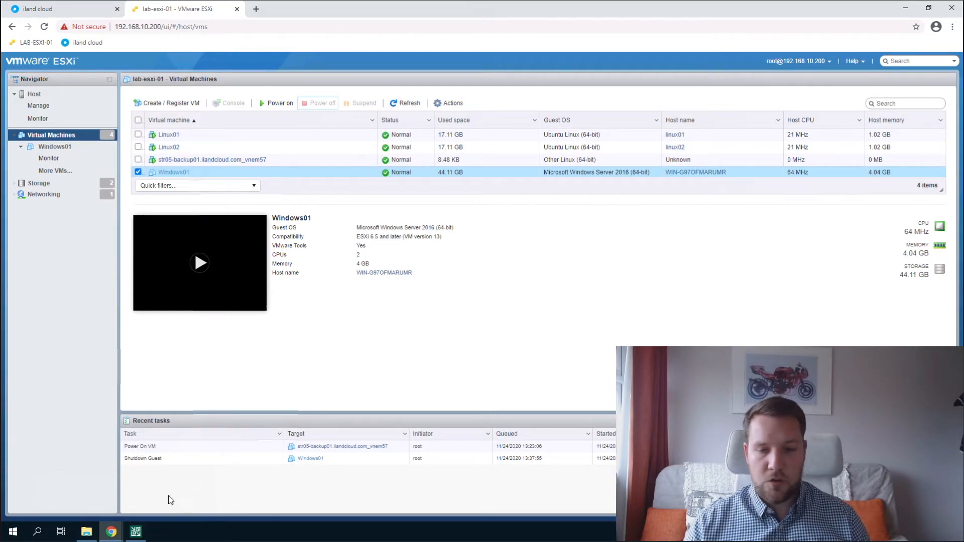
Re-run the ping to 192.168.10.6 in the replica console, now succeeding with 0% loss.
{"action": "mouse_move", "coordinate": [112, 531]}
{"action": "left_click", "coordinate": [186, 475]}
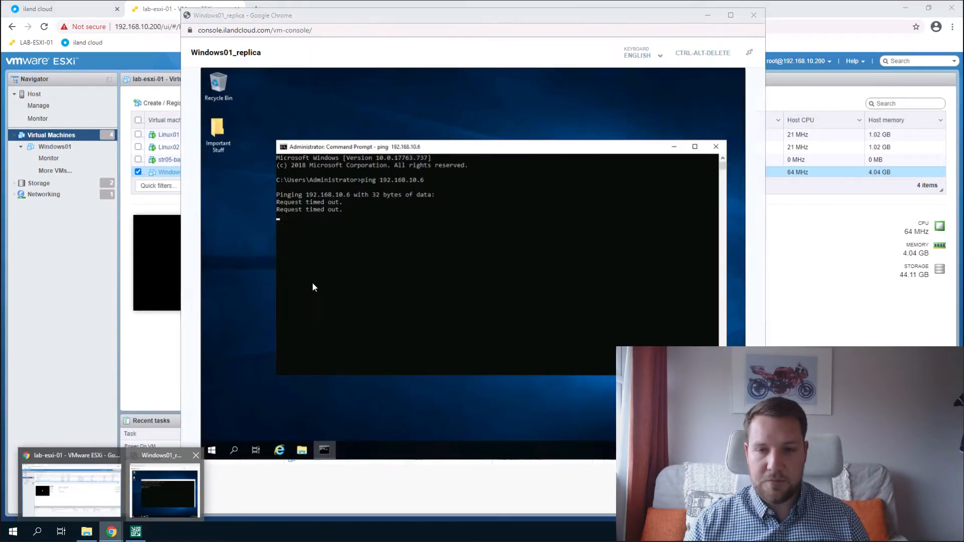
{"action": "left_click", "coordinate": [509, 290]}
{"action": "key", "text": "Escape"}
{"action": "key", "text": "Up"}
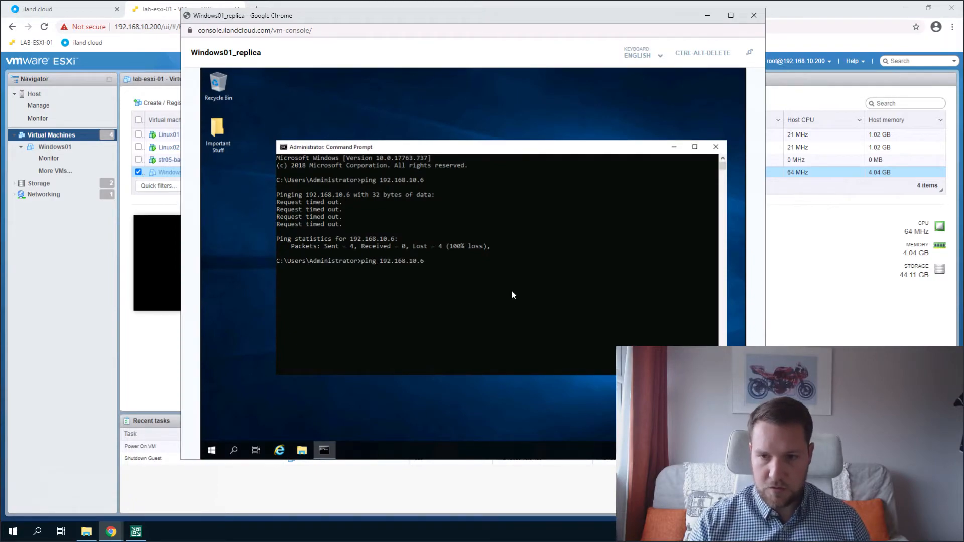
{"action": "key", "text": "Return"}
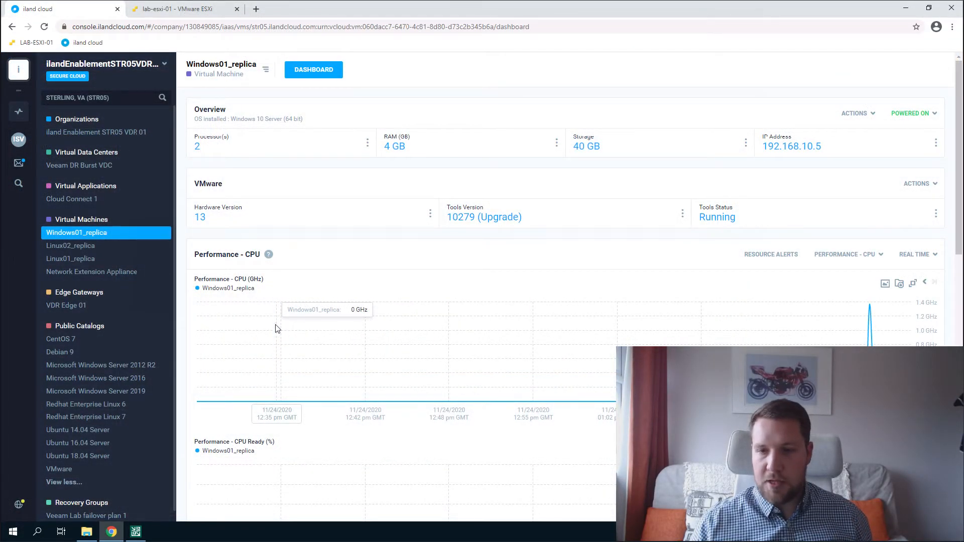
{"action": "left_click", "coordinate": [138, 530]}
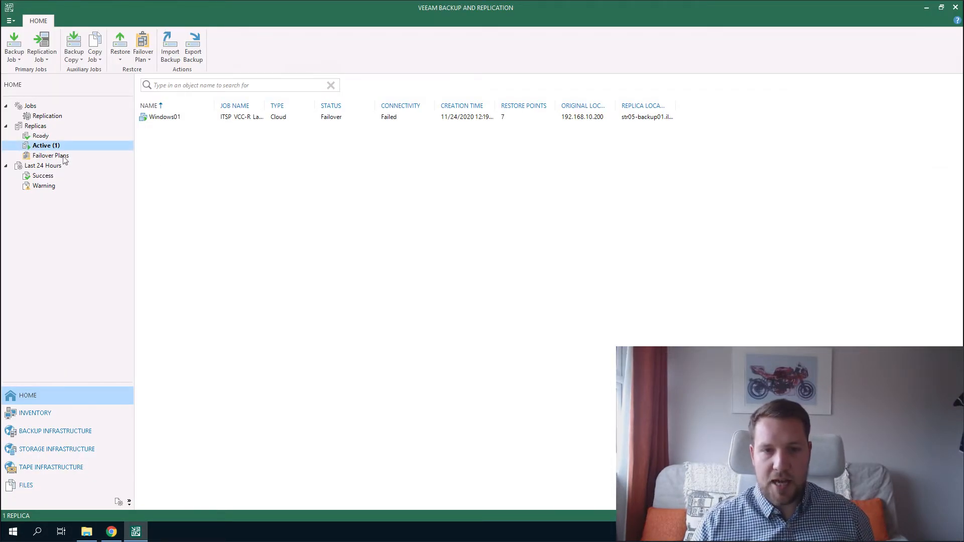
Undo the failover of the Windows01 replica in Veeam and confirm.
{"action": "right_click", "coordinate": [180, 120]}
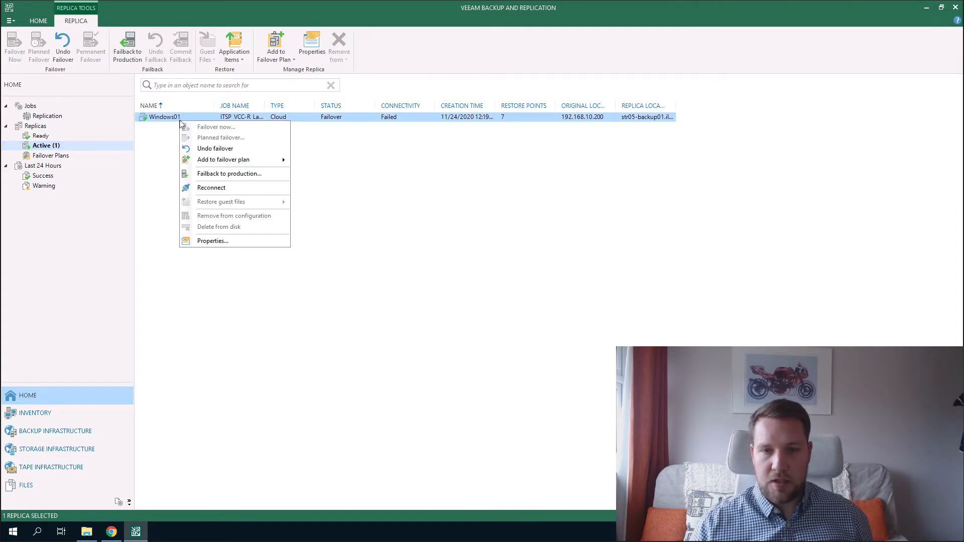
{"action": "left_click", "coordinate": [241, 151]}
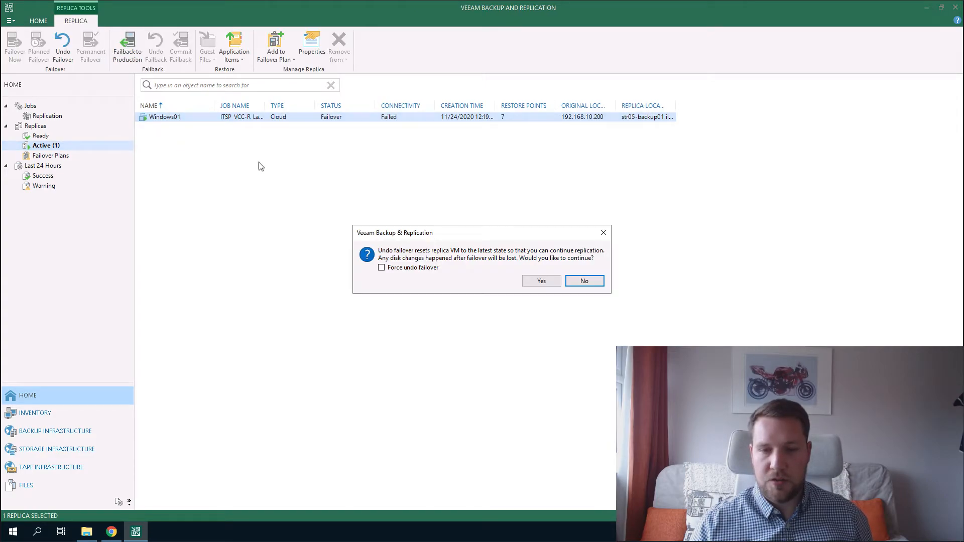
{"action": "left_click", "coordinate": [555, 283]}
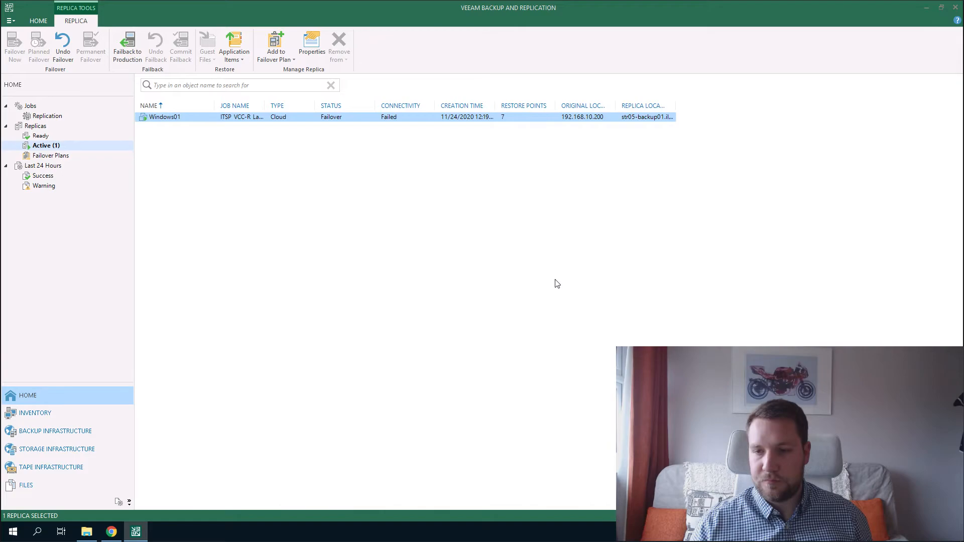
Power on the original Windows01 VM in ESXi and dismiss the finished undo-failover session.
{"action": "left_click", "coordinate": [111, 534]}
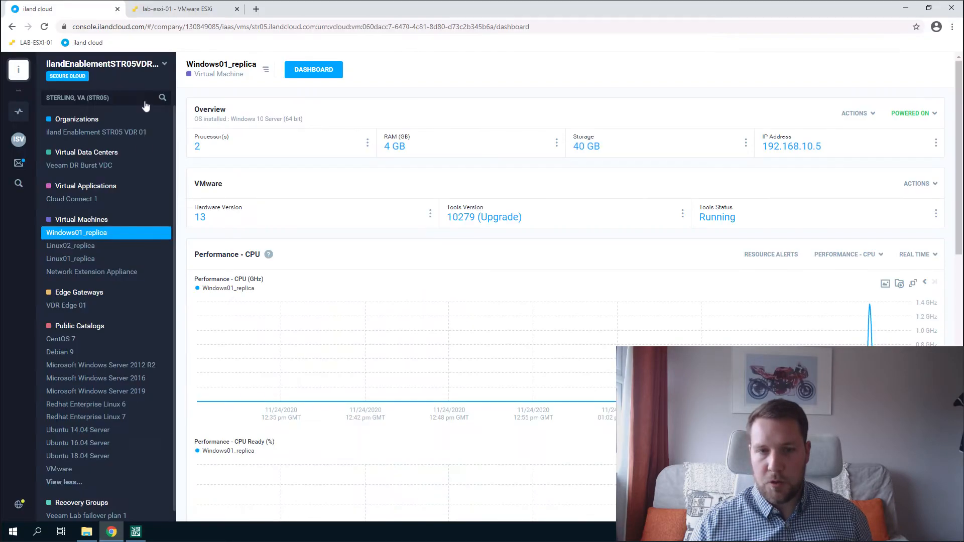
{"action": "left_click", "coordinate": [173, 11]}
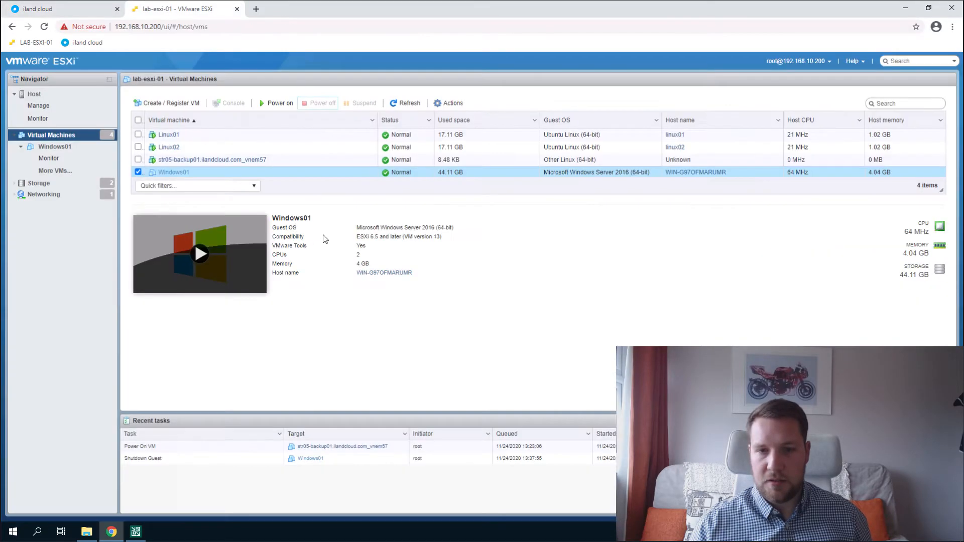
{"action": "left_click", "coordinate": [285, 104]}
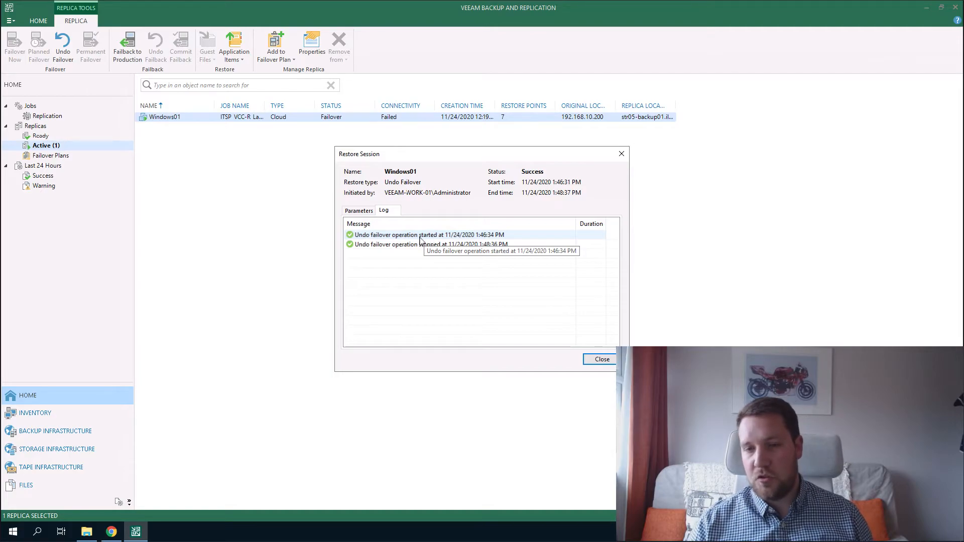
{"action": "left_click", "coordinate": [605, 361]}
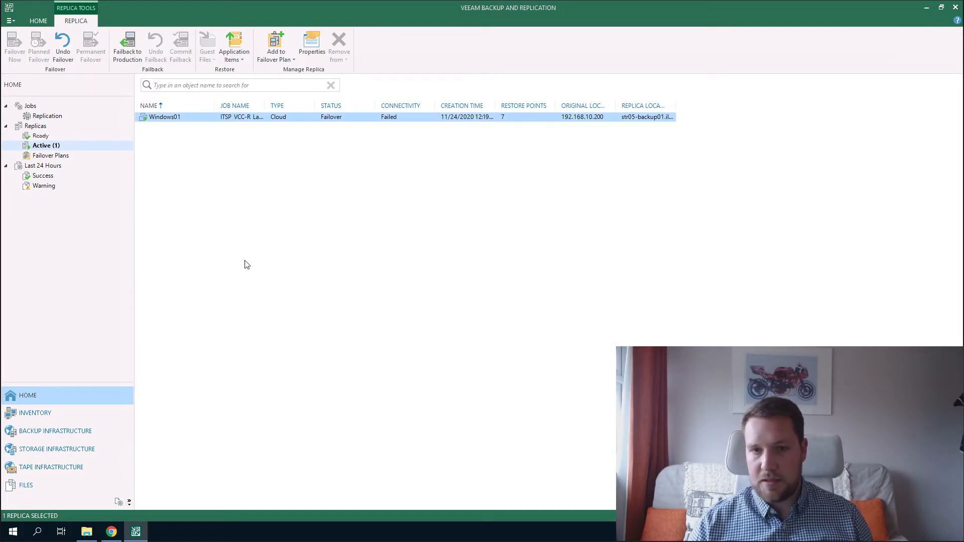
{"action": "left_click", "coordinate": [112, 534]}
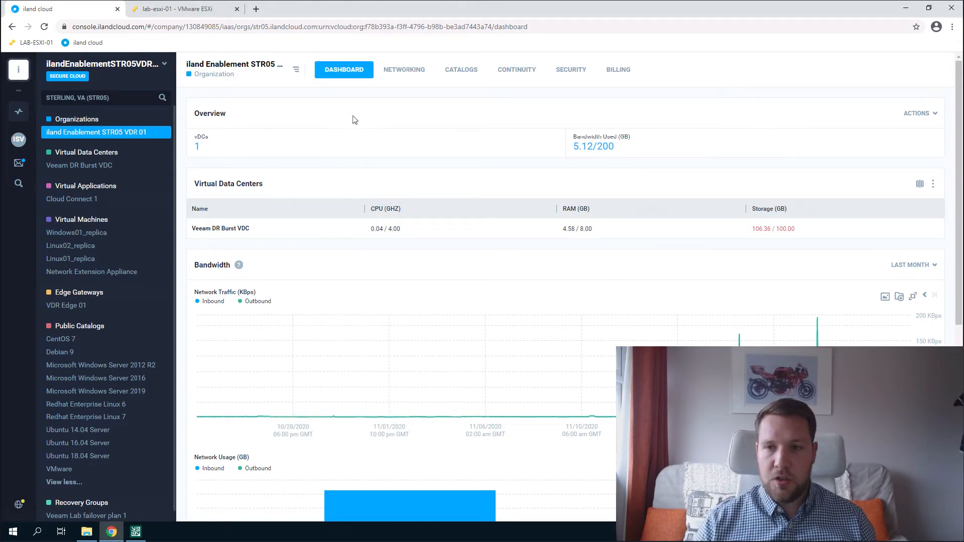
Submit a Live failover of Veeam Lab failover plan 1 using the latest replica.
{"action": "left_click", "coordinate": [516, 74]}
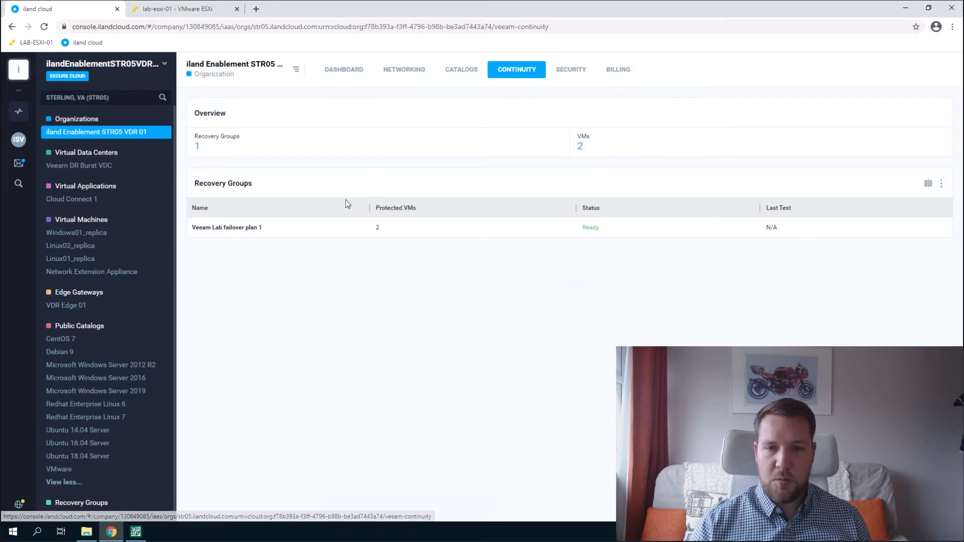
{"action": "left_click", "coordinate": [229, 230]}
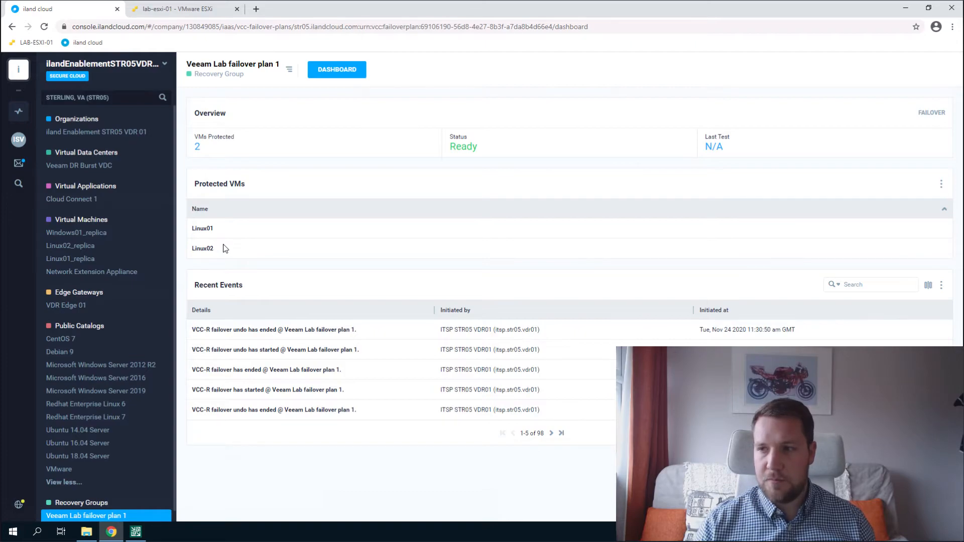
{"action": "left_click", "coordinate": [933, 113]}
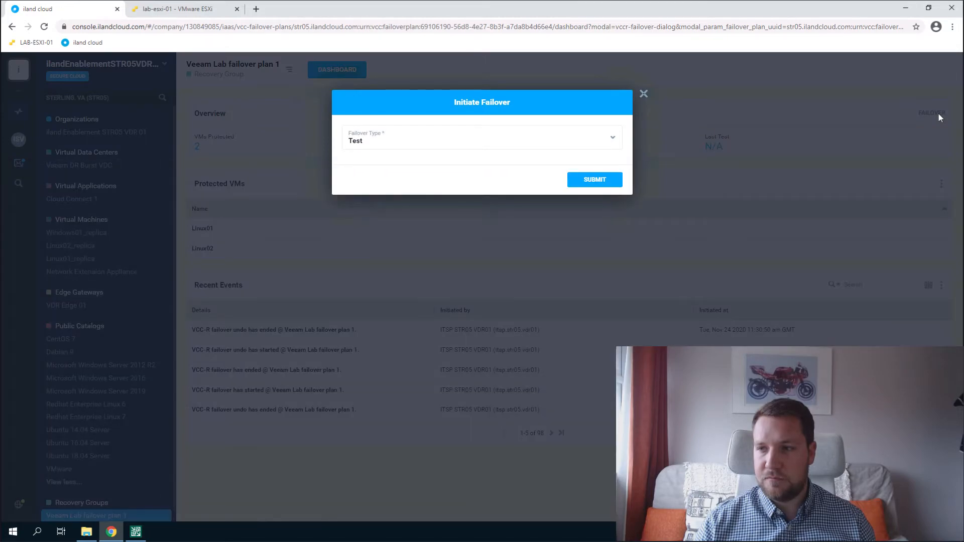
{"action": "left_click", "coordinate": [458, 142]}
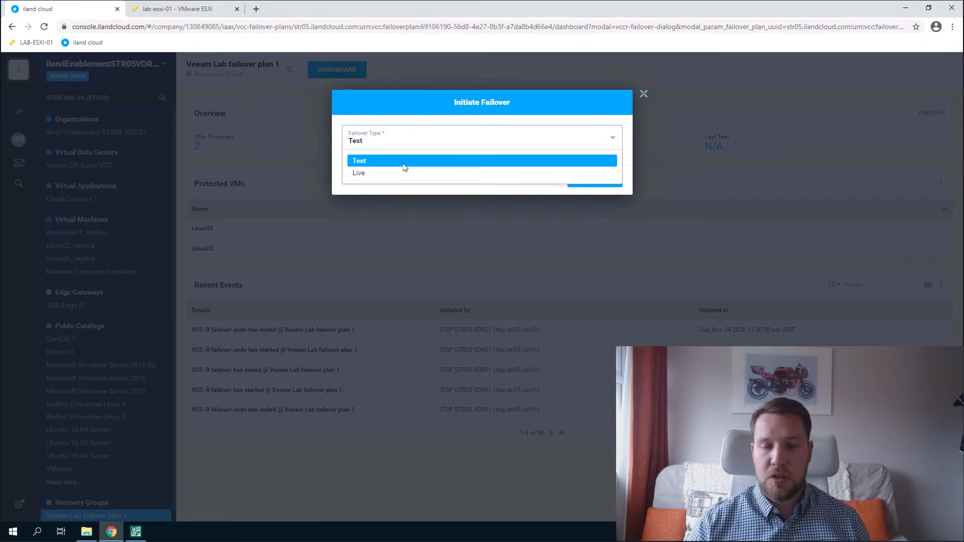
{"action": "left_click", "coordinate": [374, 177]}
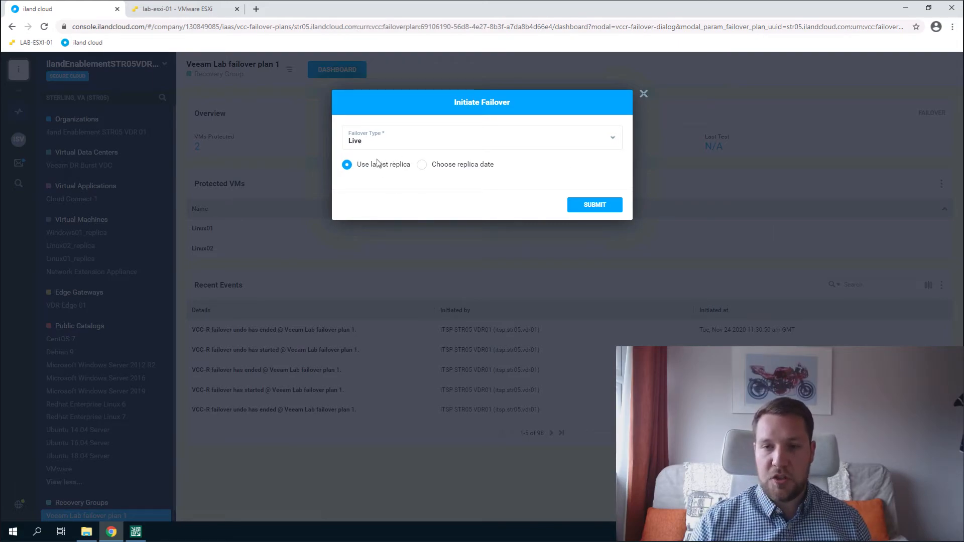
{"action": "left_click", "coordinate": [431, 167]}
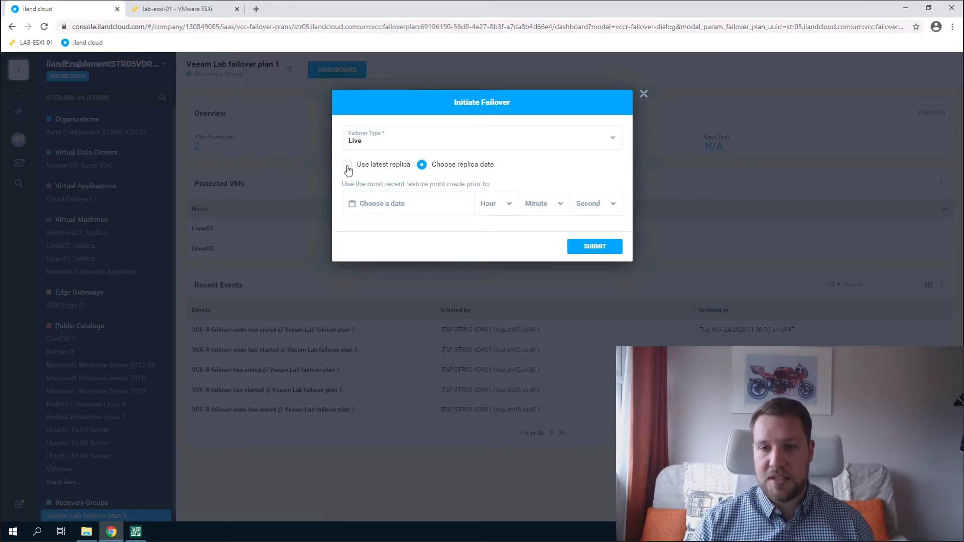
{"action": "left_click", "coordinate": [382, 171]}
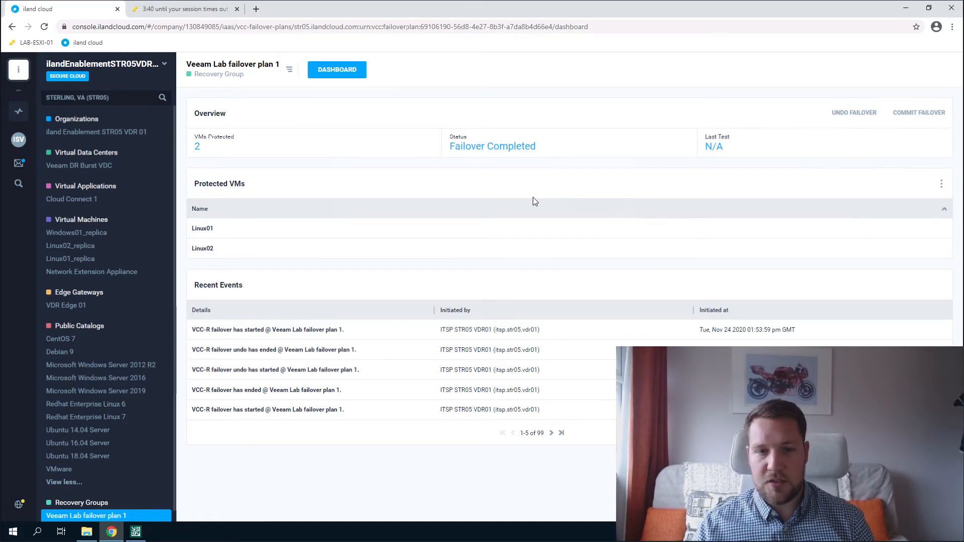
Open the Linux01_replica console to confirm the Ubuntu 18.04.1 login prompt, then close it.
{"action": "left_click_drag", "start_coordinate": [556, 153], "coordinate": [412, 146]}
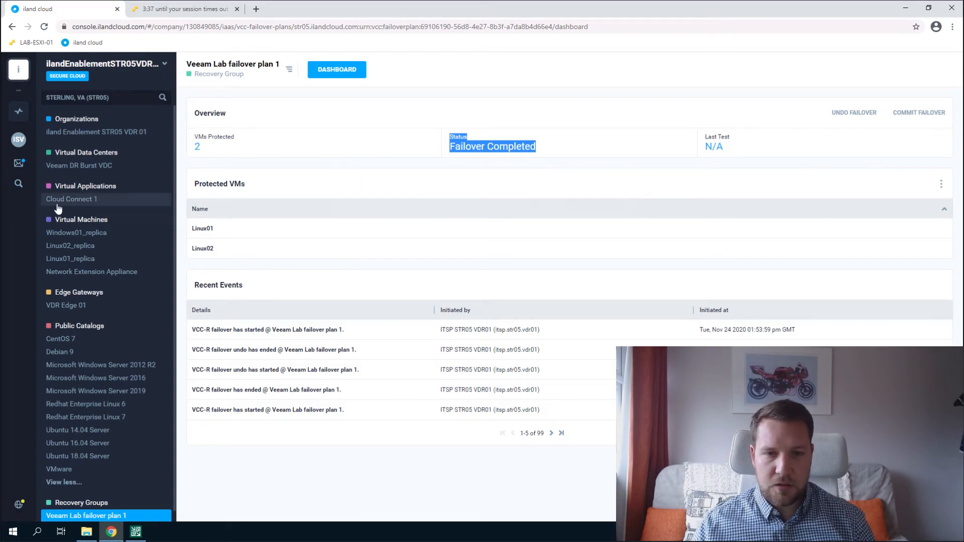
{"action": "left_click", "coordinate": [65, 221]}
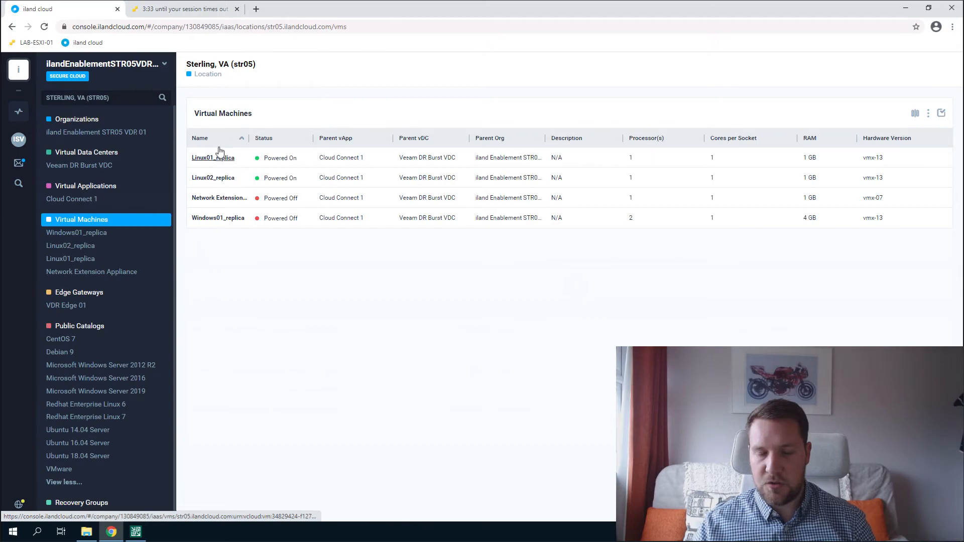
{"action": "left_click", "coordinate": [230, 161]}
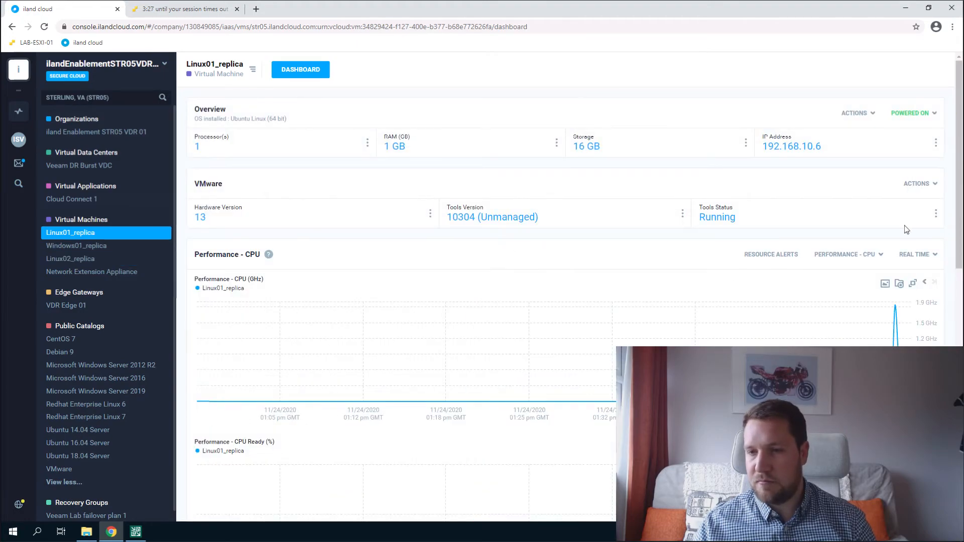
{"action": "left_click", "coordinate": [871, 117]}
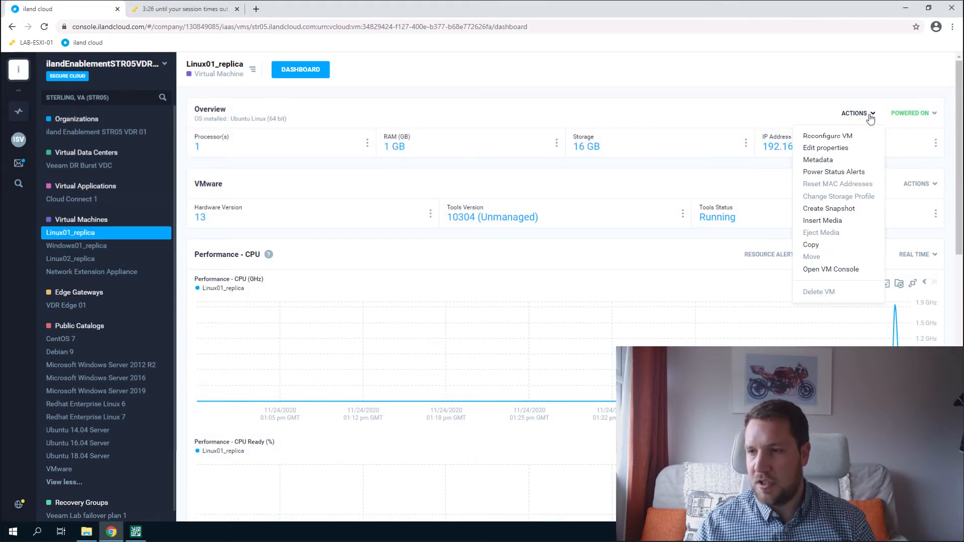
{"action": "left_click", "coordinate": [834, 271]}
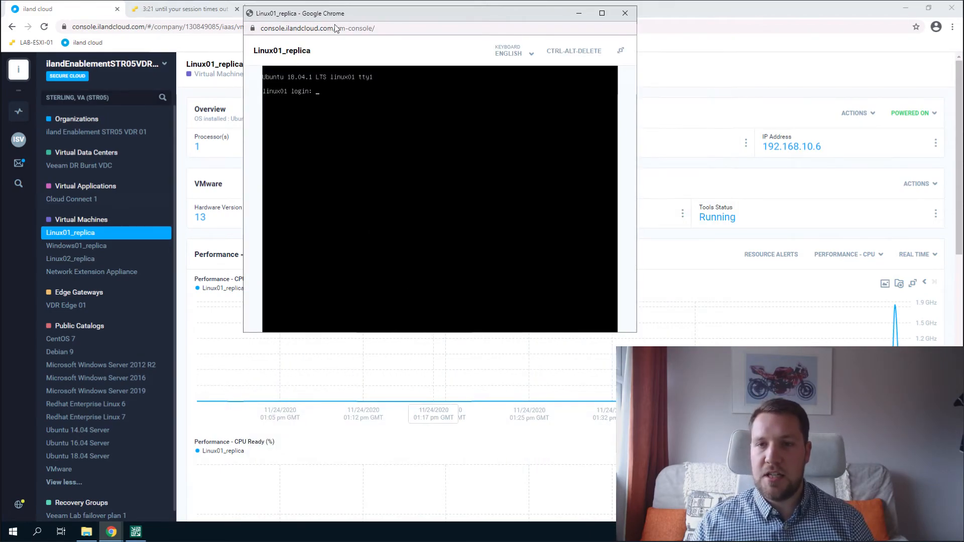
{"action": "left_click_drag", "start_coordinate": [335, 15], "coordinate": [333, 51]}
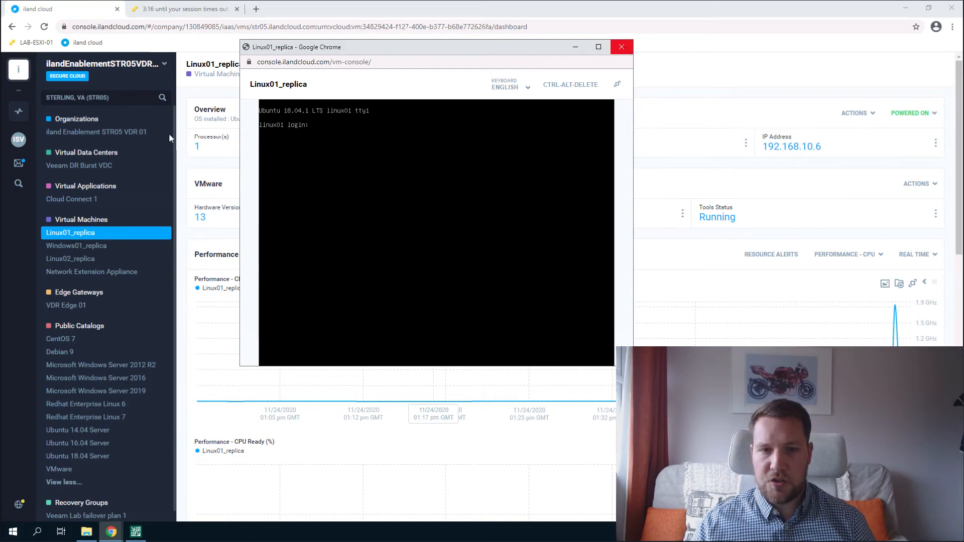
{"action": "left_click", "coordinate": [622, 47]}
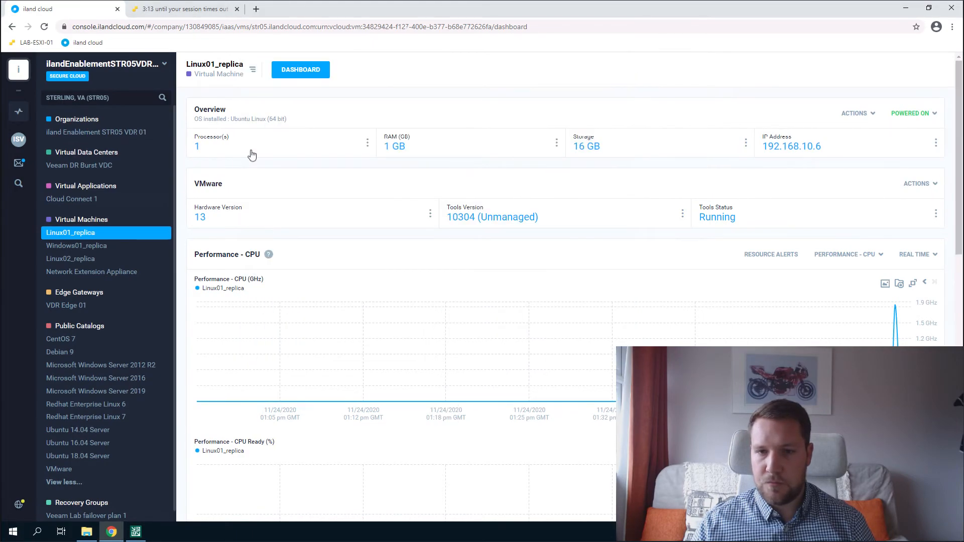
{"action": "left_click", "coordinate": [116, 135]}
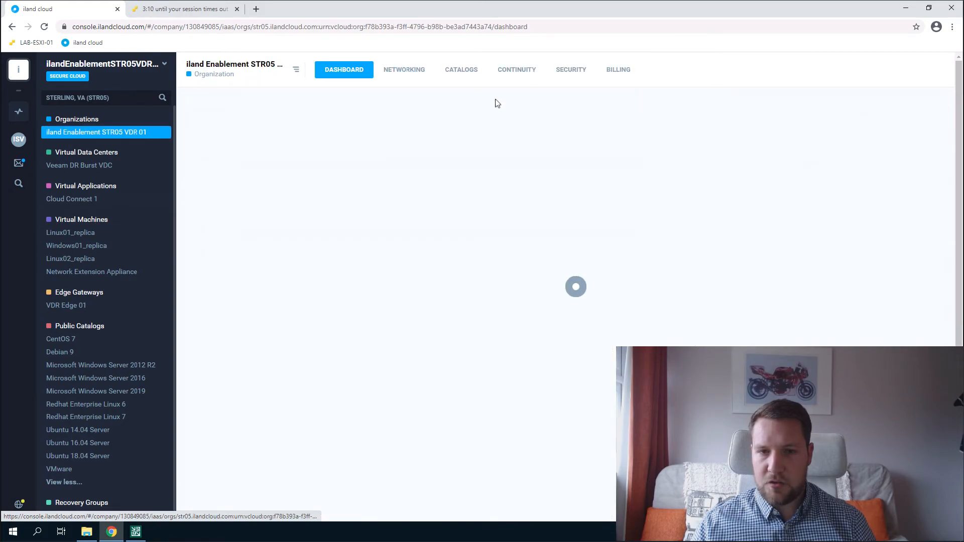
Open the Veeam Lab failover plan 1 recovery group from the Continuity overview.
{"action": "left_click", "coordinate": [510, 73]}
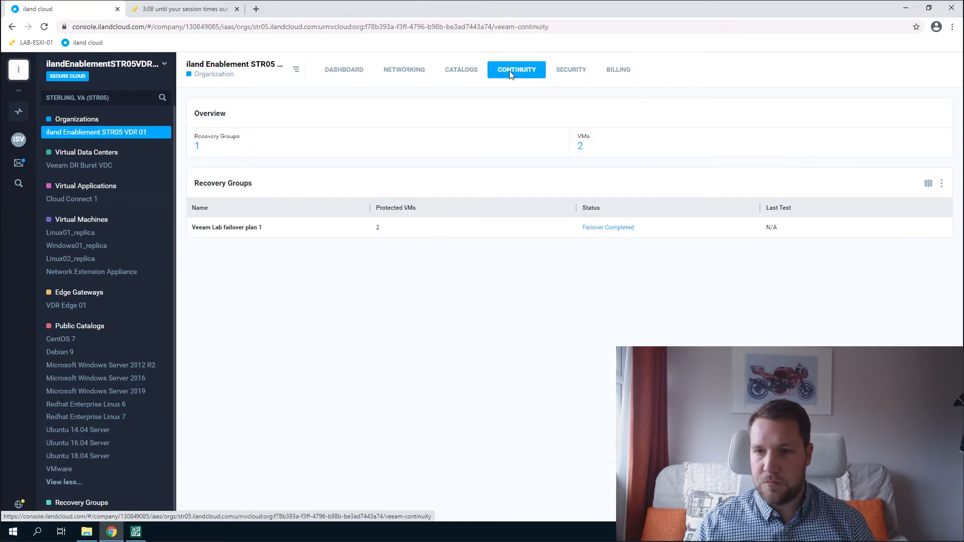
{"action": "left_click", "coordinate": [232, 230]}
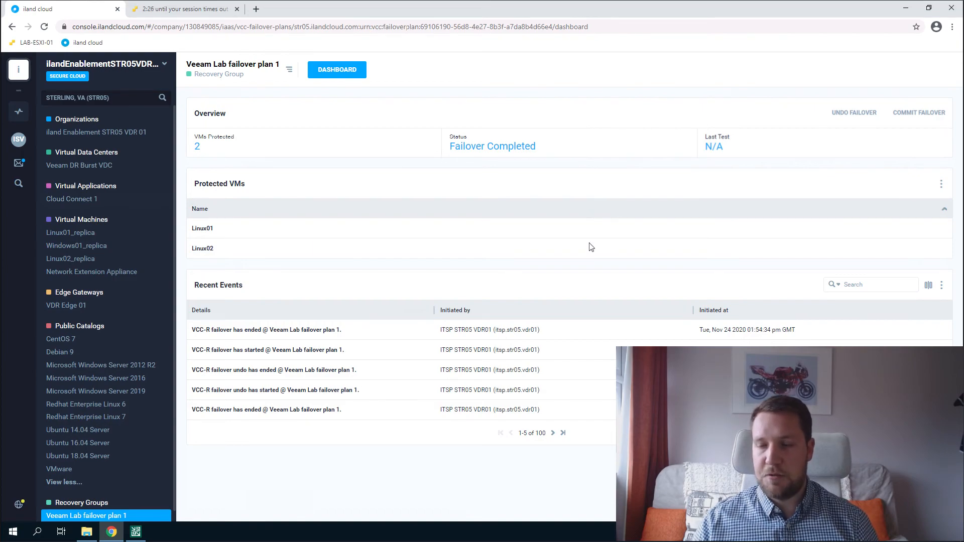
Undo the Veeam Lab failover plan 1 failover so its status returns to Ready.
{"action": "left_click", "coordinate": [859, 116]}
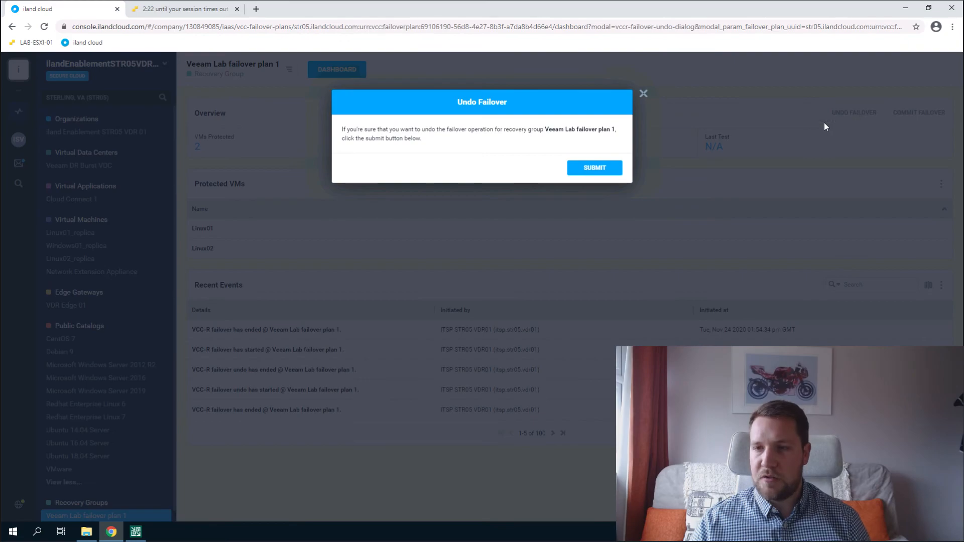
{"action": "left_click", "coordinate": [594, 171]}
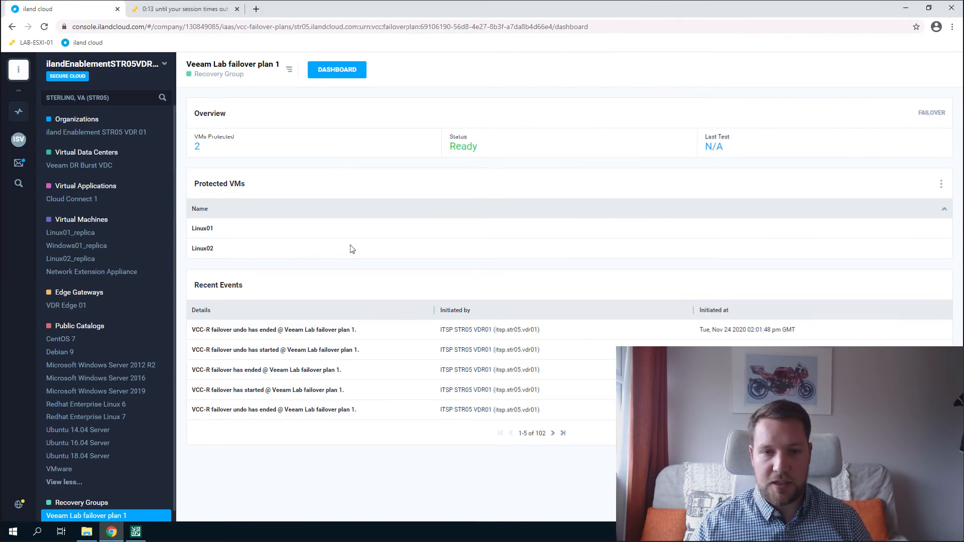
{"action": "left_click", "coordinate": [92, 225]}
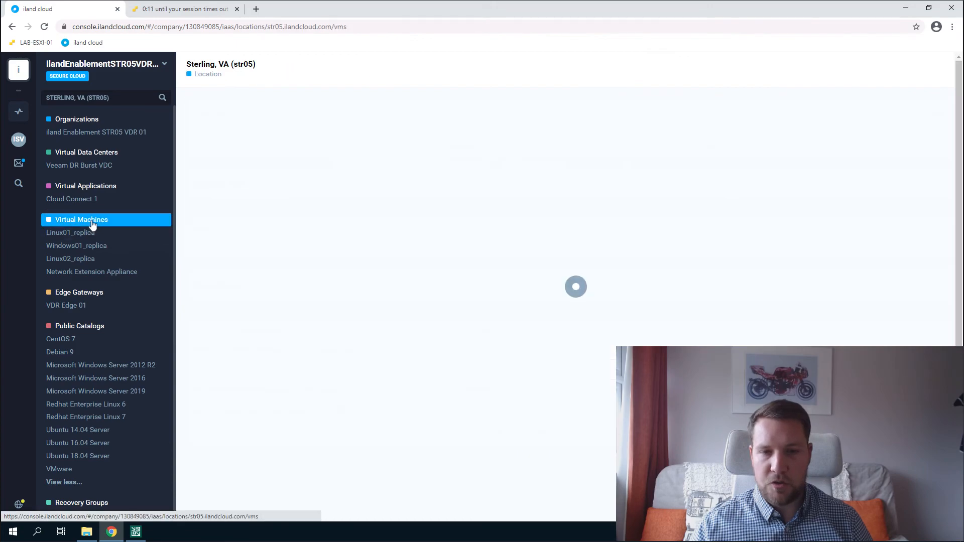